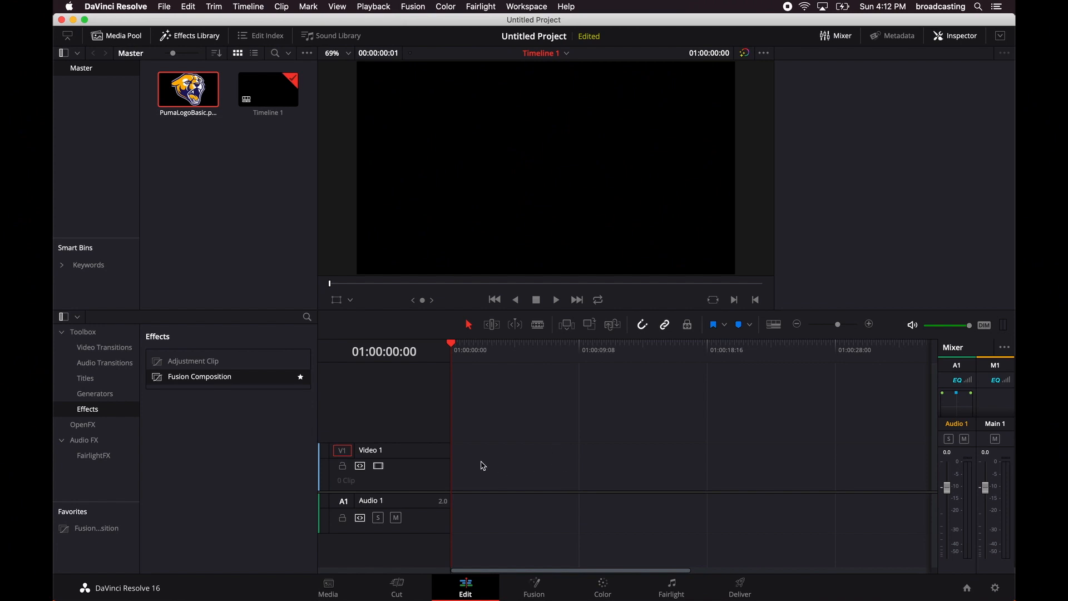
left_click(536, 583)
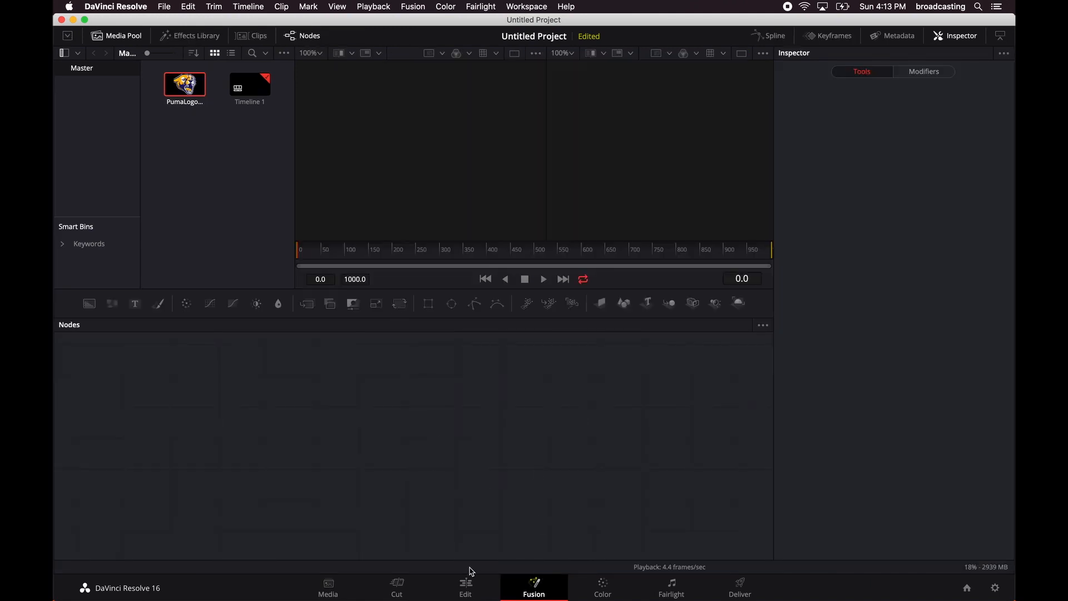
left_click(467, 584)
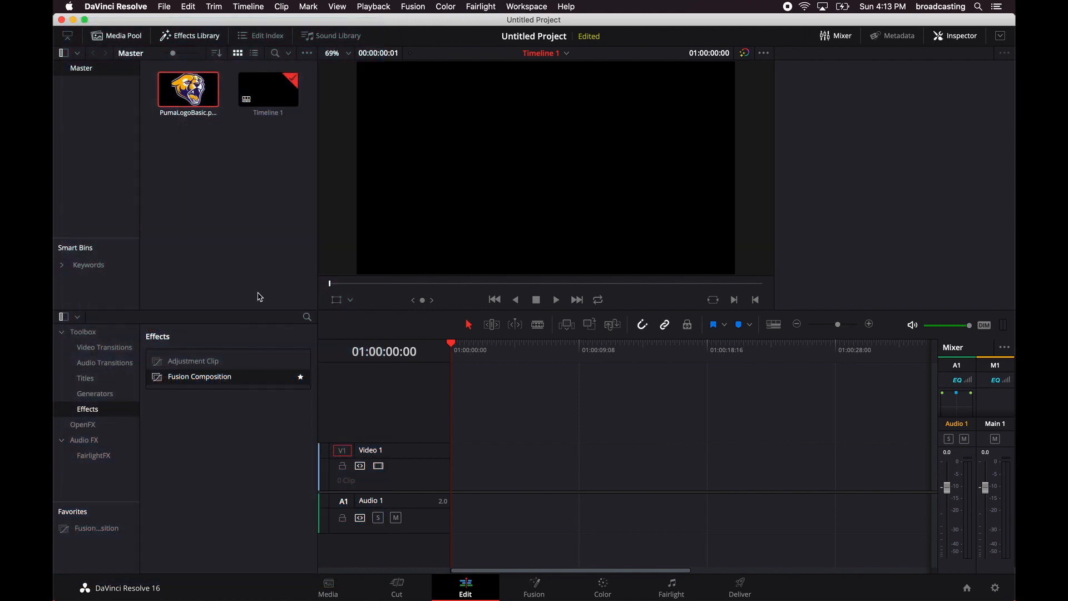
left_click(199, 34)
left_click(199, 35)
left_click(302, 378)
left_click(302, 378)
Place a Fusion Composition clip at the start of the Video 1 track and open it on the Fusion page.
left_click_drag(218, 383, 453, 482)
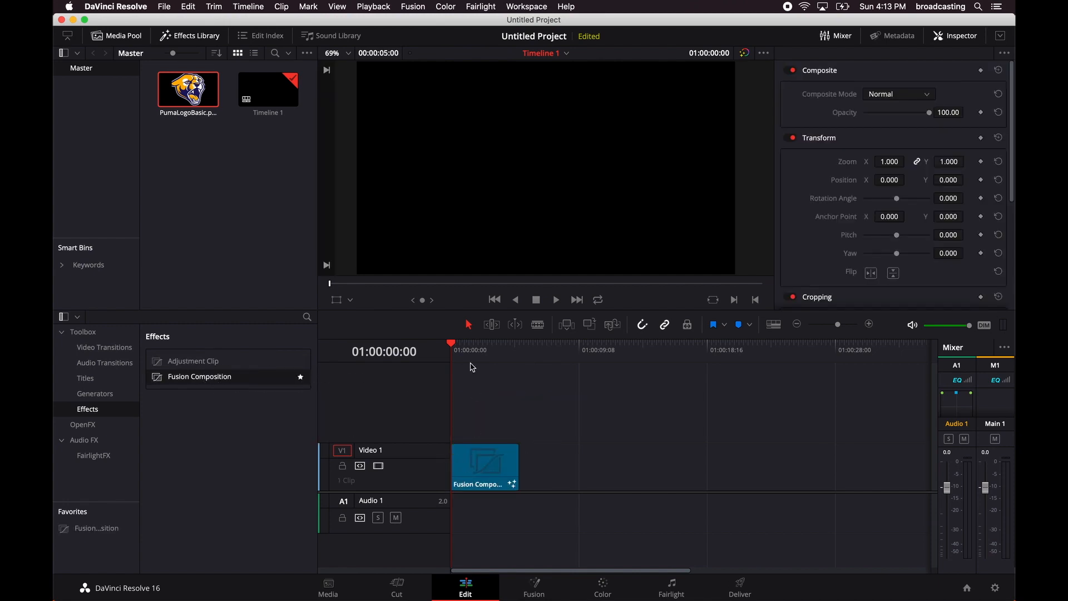
mouse_move(456, 345)
left_mouse_down()
mouse_move(470, 334)
mouse_move(508, 345)
mouse_move(450, 357)
left_mouse_up()
left_click(537, 587)
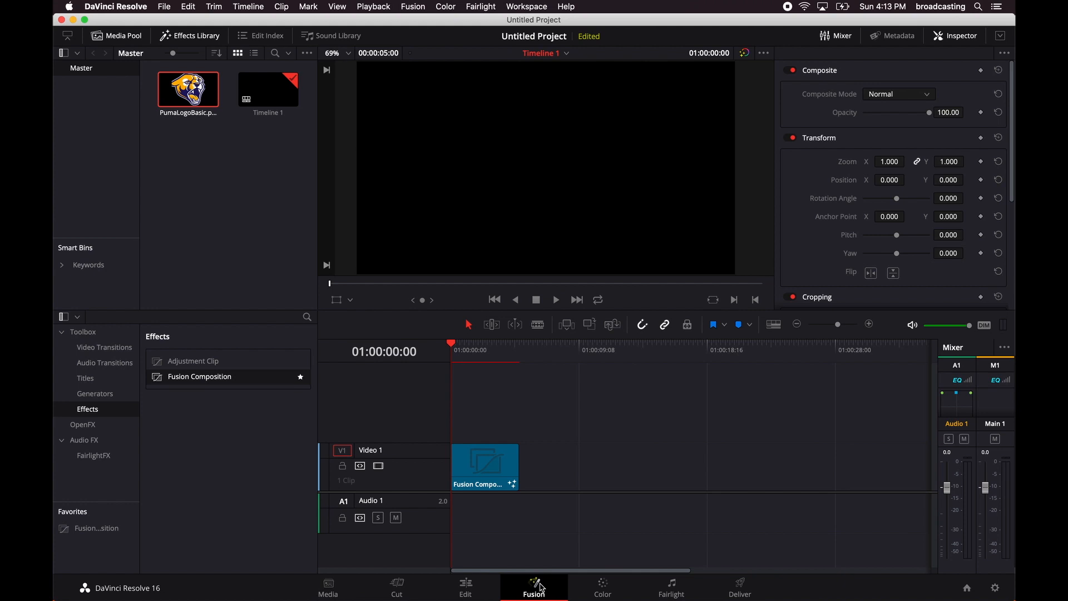
Reposition the MediaOut1 node and add PumaLogoBasic.png to the node graph as a media input.
left_click_drag(377, 373, 553, 439)
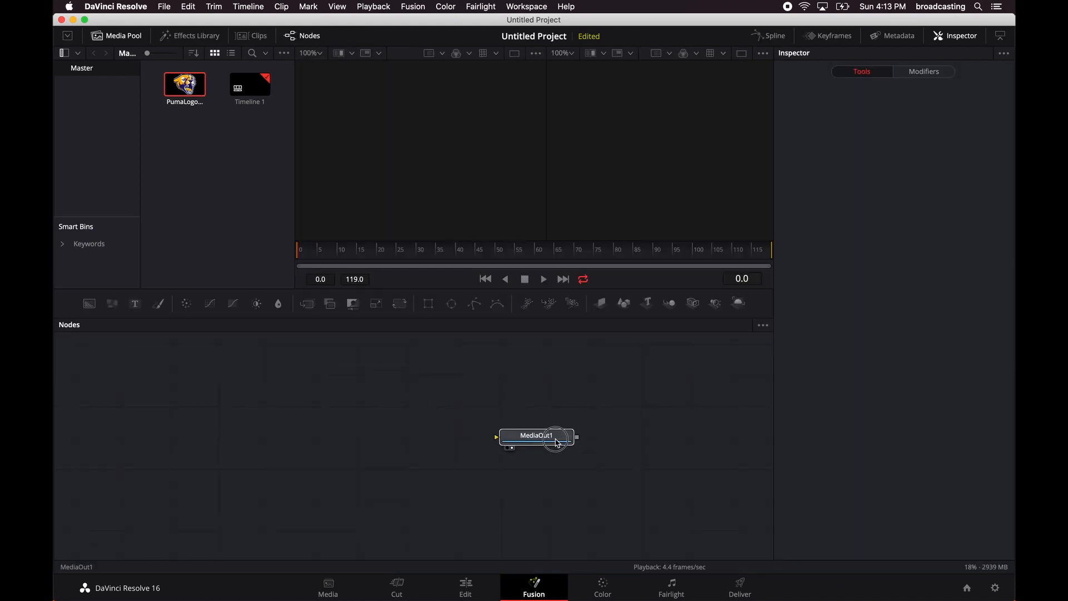
left_click(637, 185)
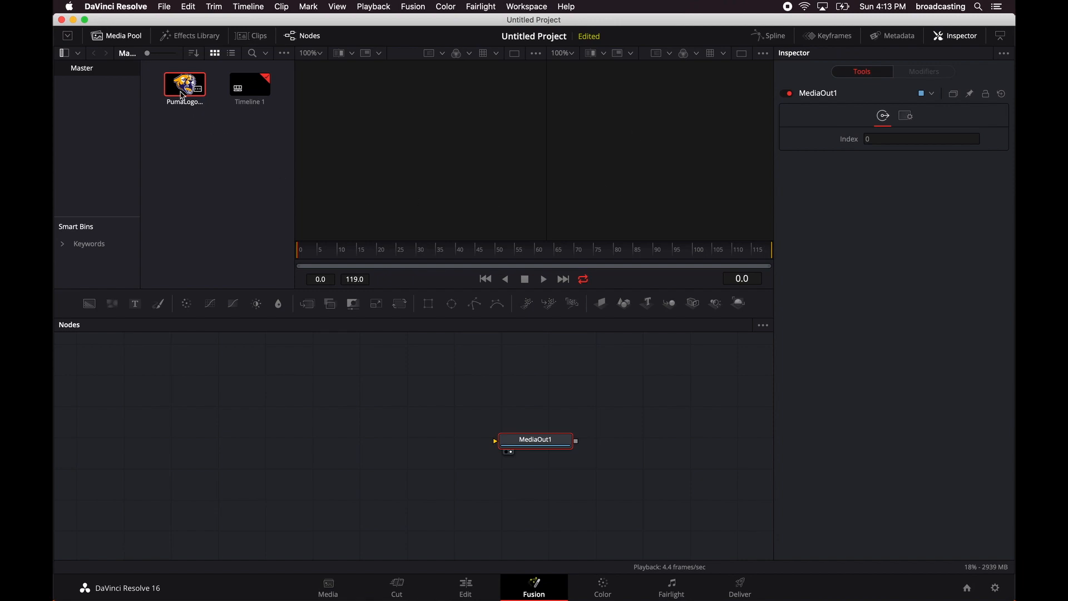
left_click_drag(183, 96, 320, 434)
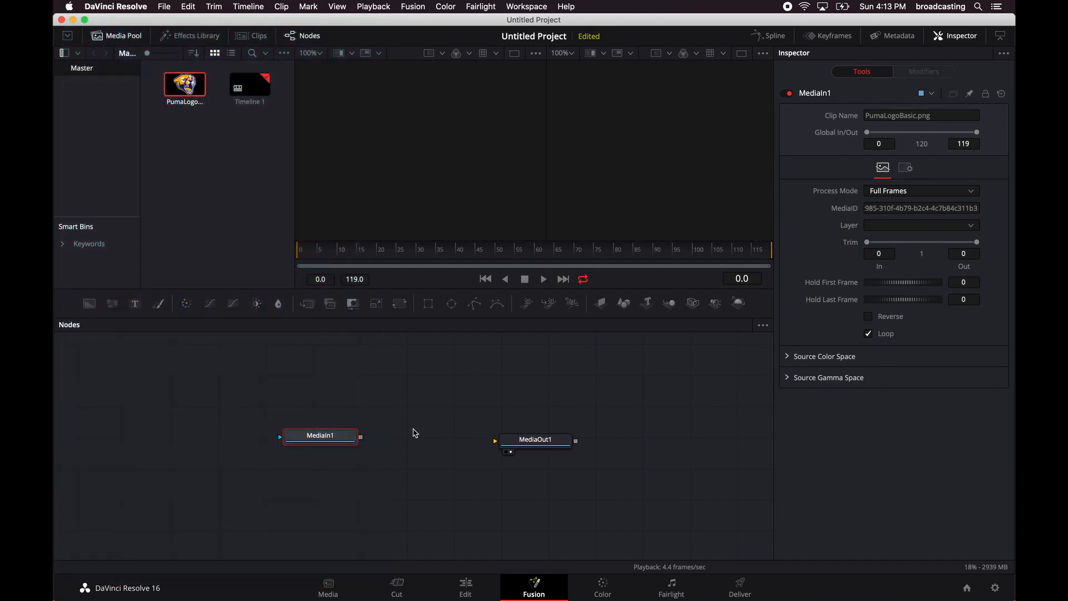
Line up all nodes to the grid and connect MediaIn1 to MediaOut1.
right_click(412, 432)
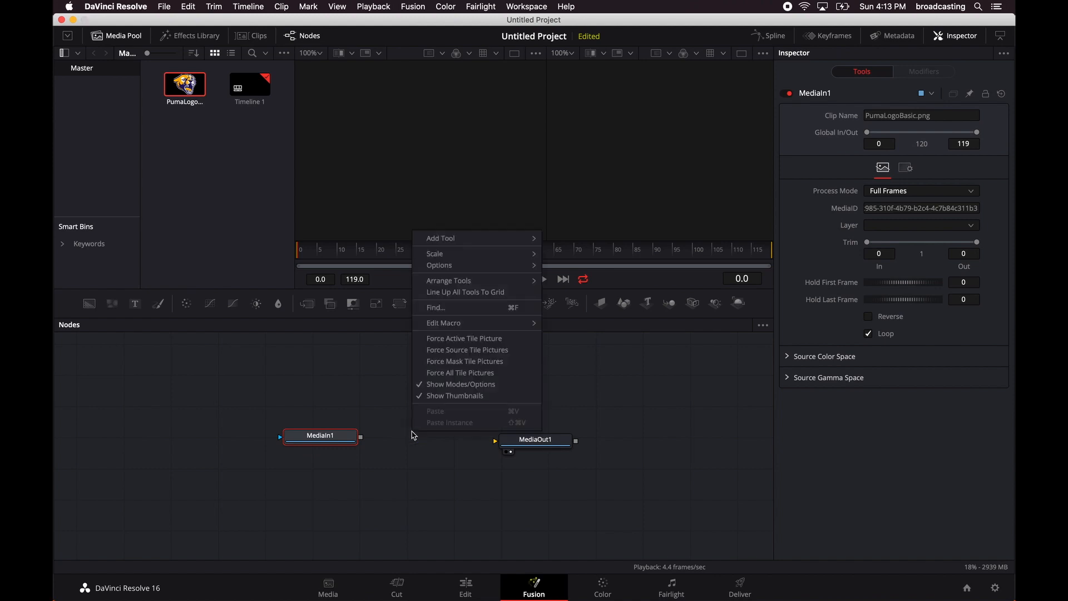
left_click(502, 295)
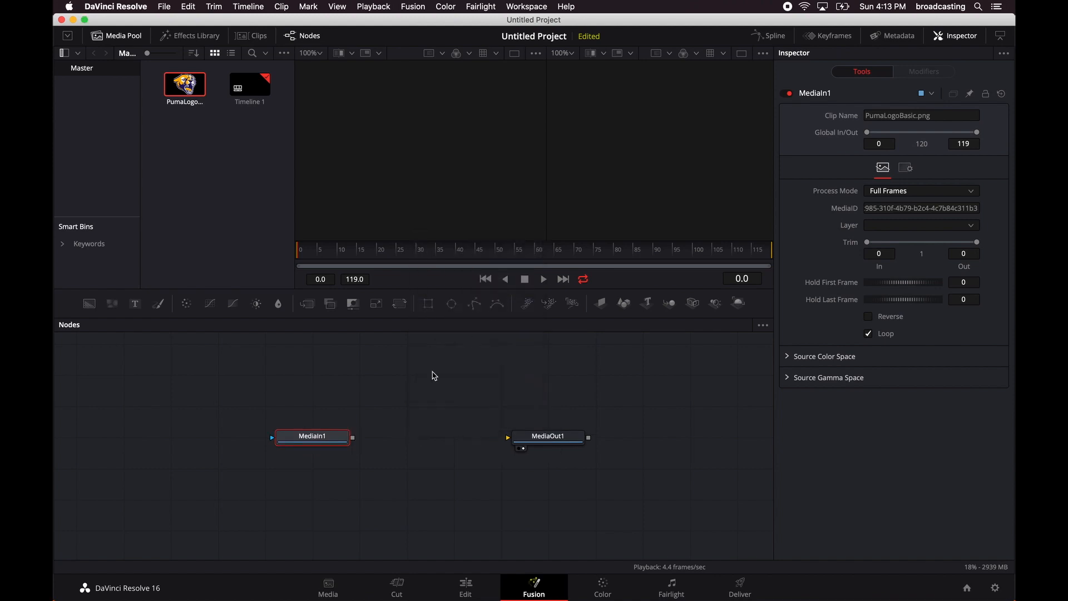
left_click_drag(352, 438, 542, 437)
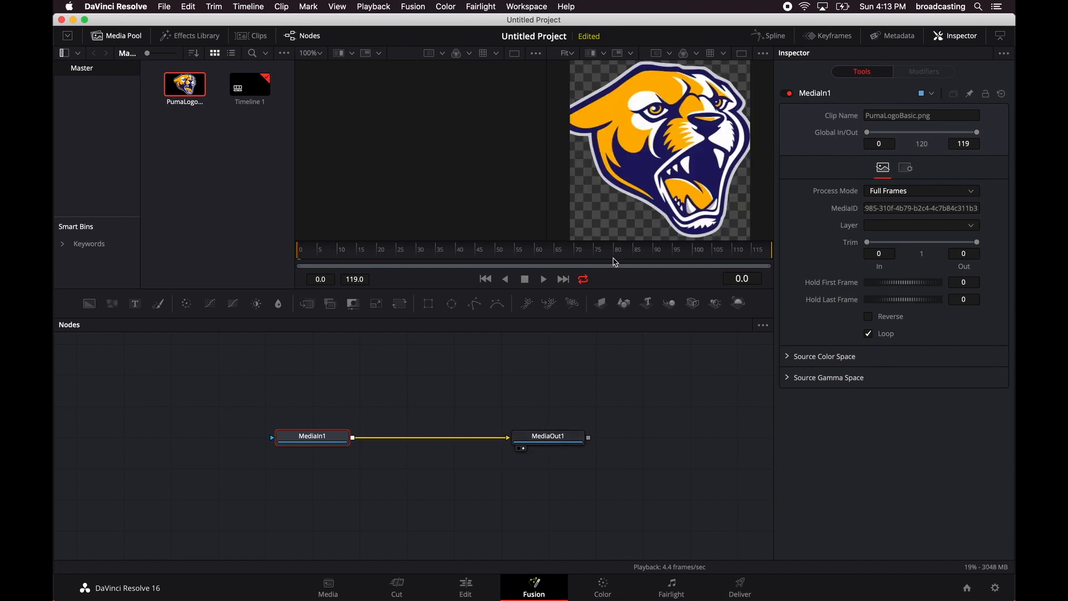
Check how the puma logo composition looks on the Edit page timeline.
left_click_drag(615, 262, 239, 285)
left_click(467, 584)
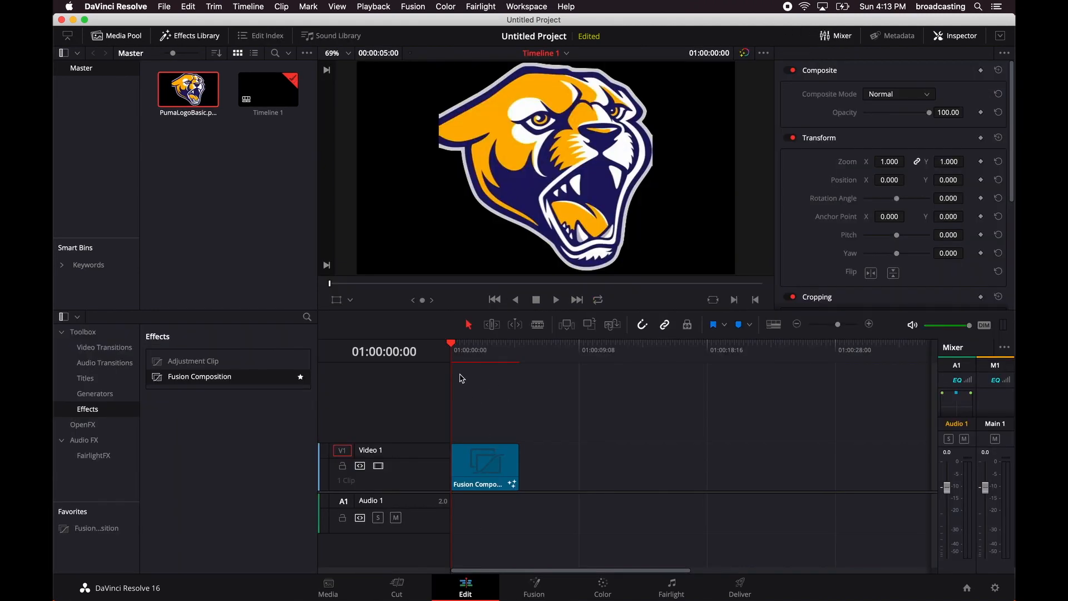
mouse_move(452, 346)
left_mouse_down()
mouse_move(531, 350)
mouse_move(448, 353)
left_mouse_up()
Back on the Fusion page, disconnect MediaIn1 from MediaOut1 and move MediaOut1 farther away to make room between them.
left_click(534, 584)
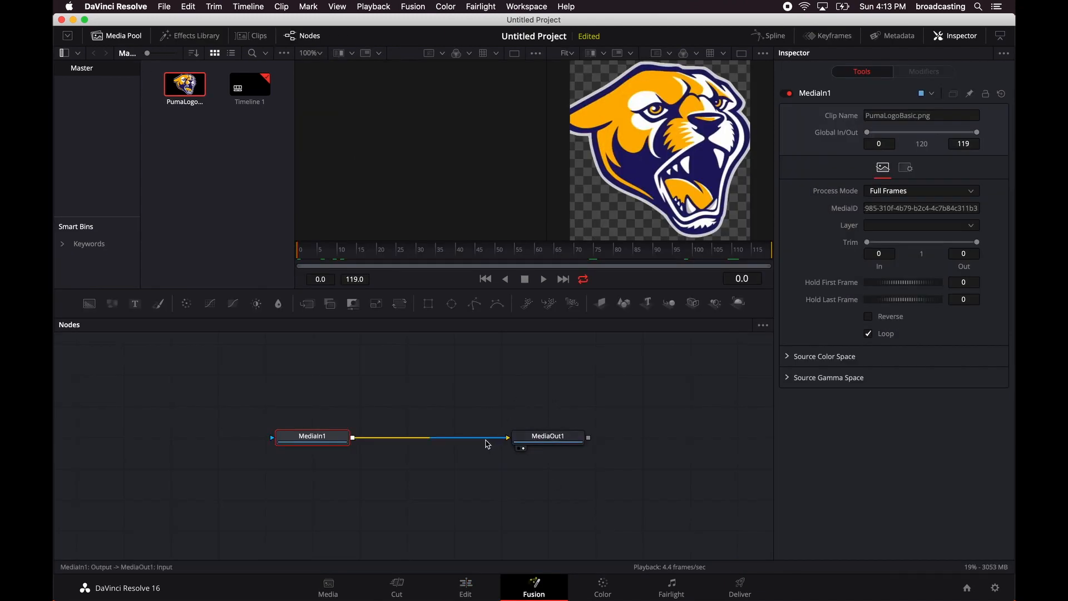
left_click(486, 439)
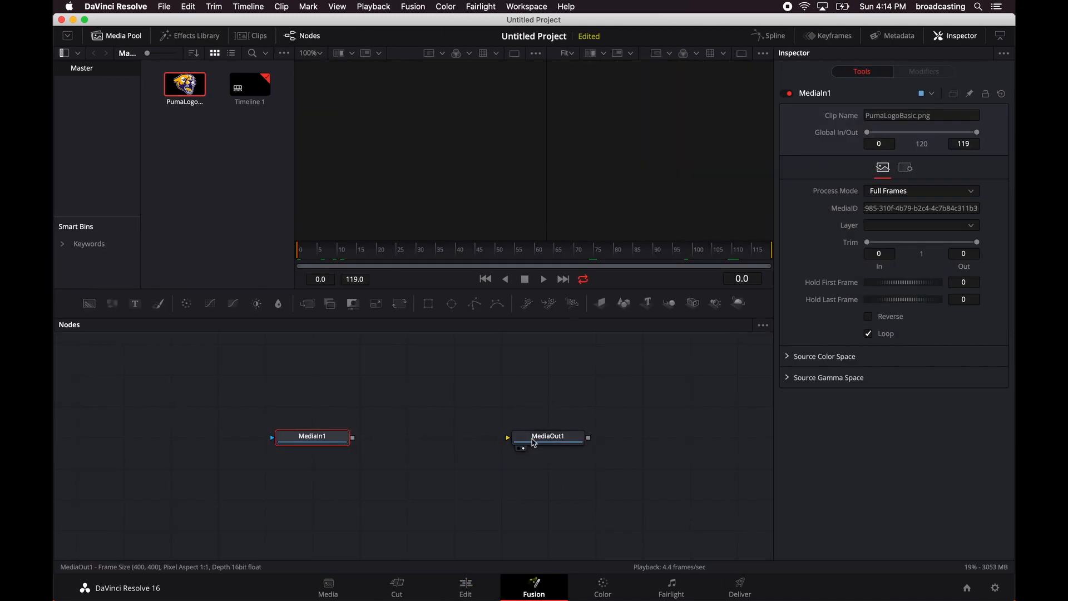
left_click_drag(539, 440, 631, 444)
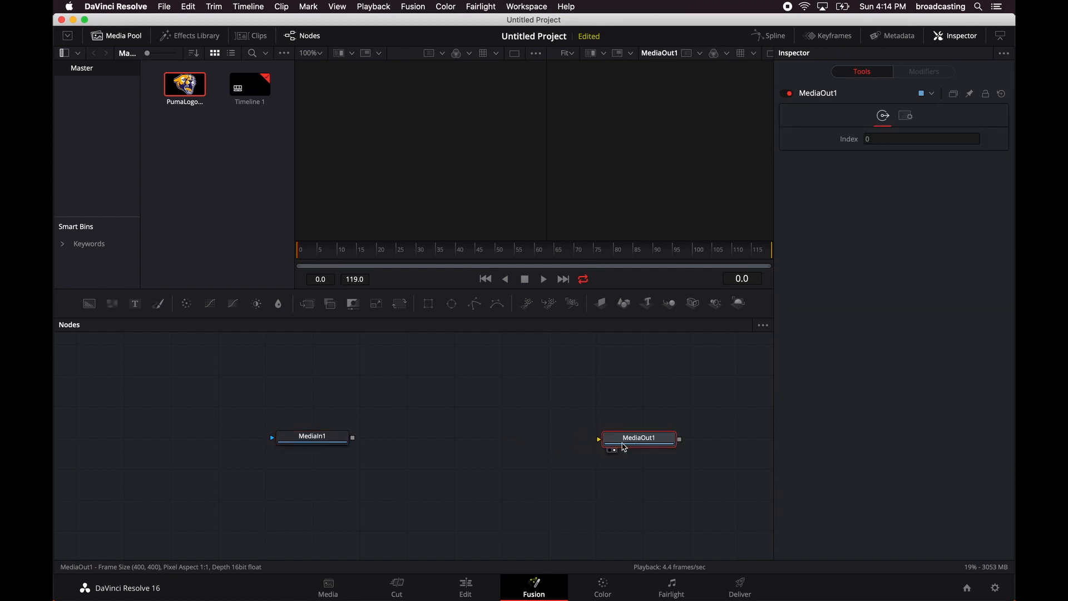
Add a Transform node between the logo and output nodes and connect MediaIn1 through it to MediaOut1.
right_click(379, 414)
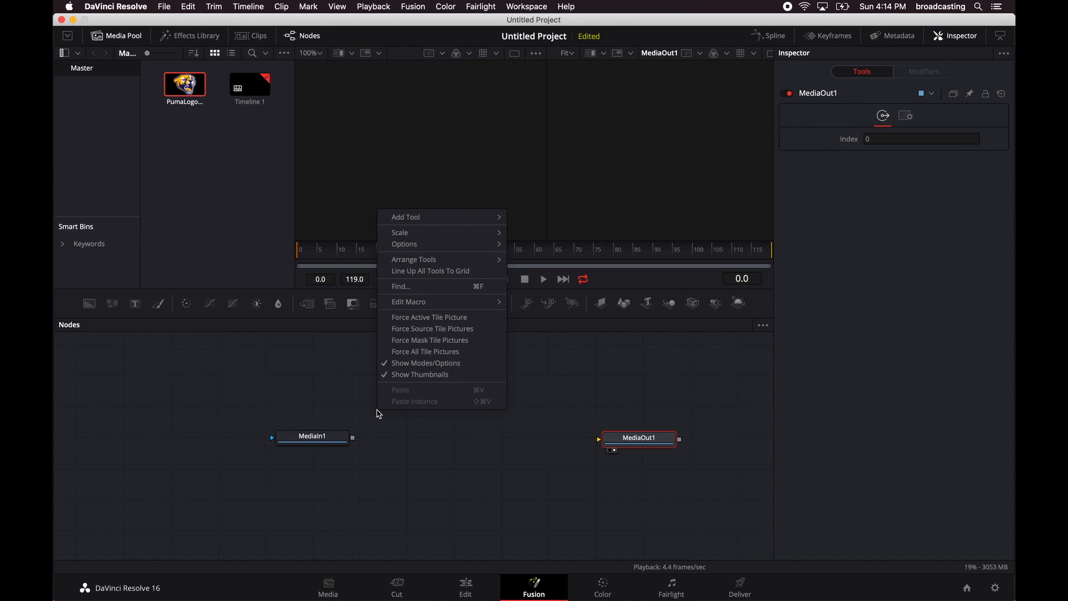
mouse_move(466, 220)
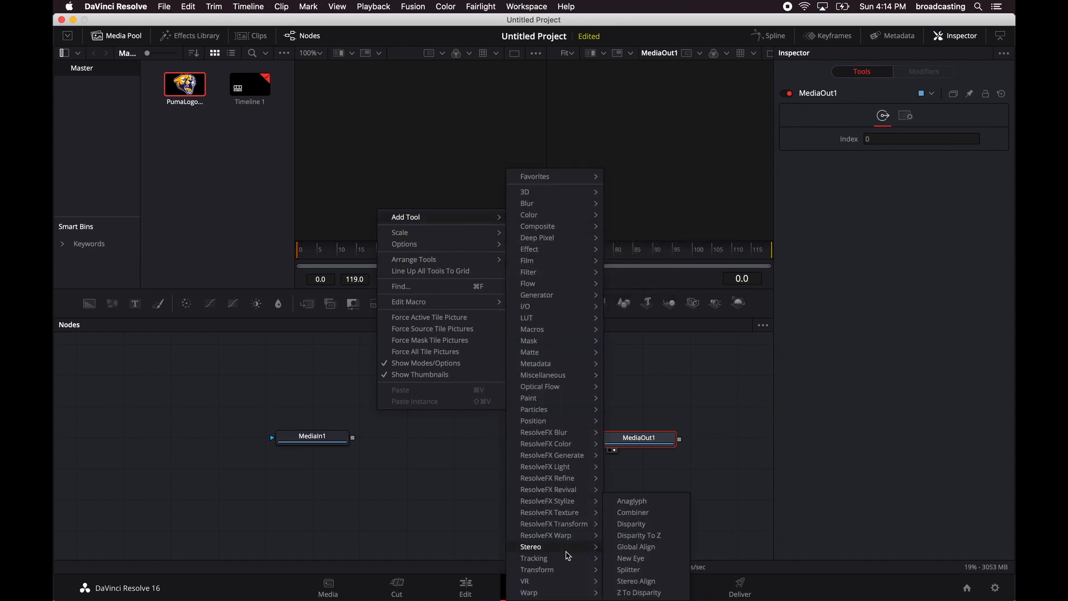
mouse_move(566, 571)
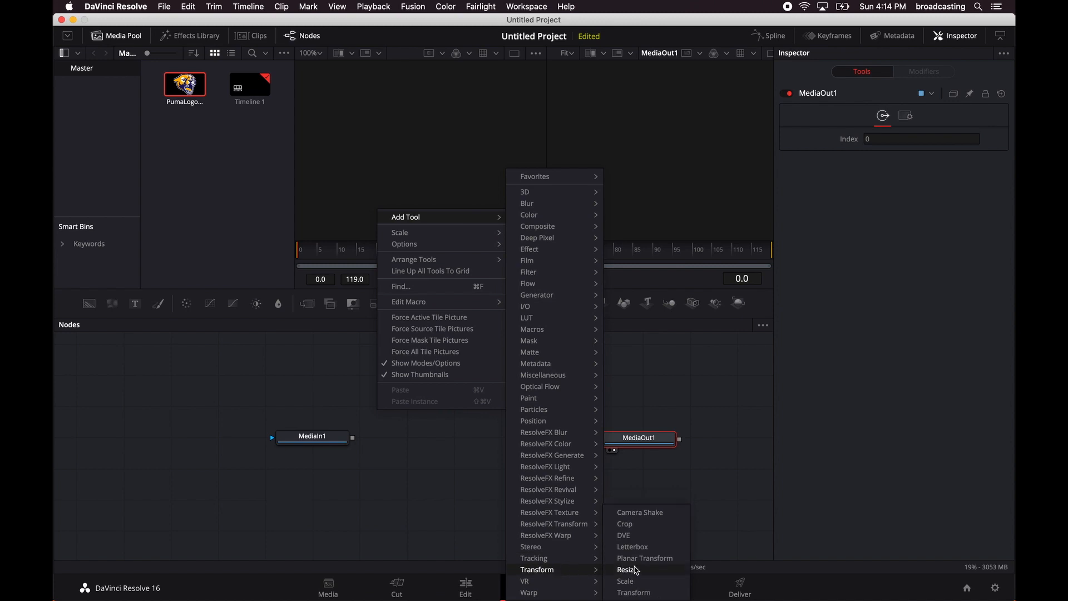
left_click(639, 593)
left_click_drag(384, 412, 471, 436)
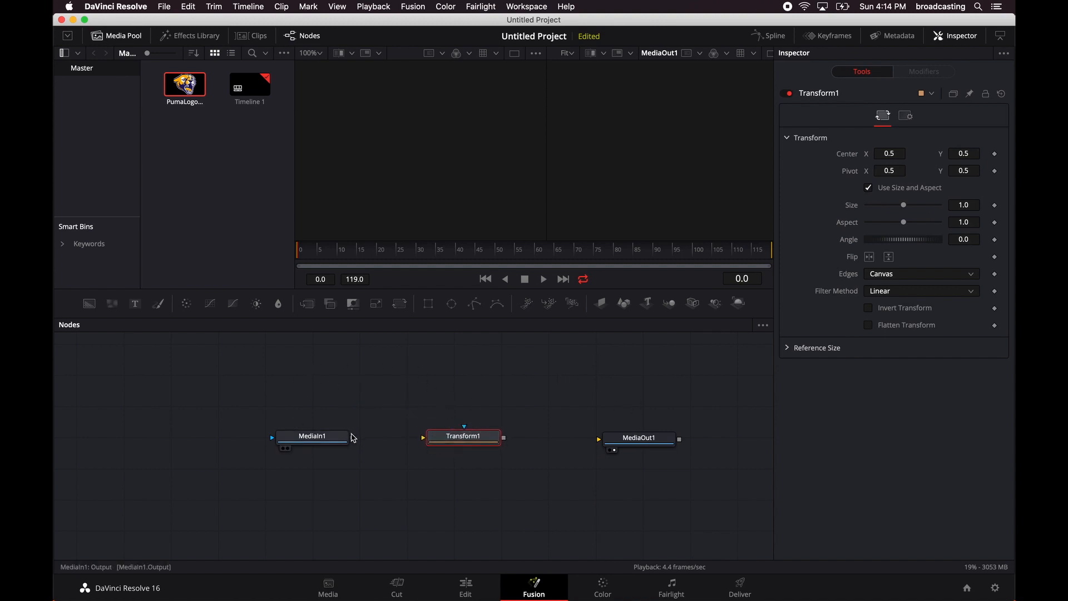
left_click_drag(352, 437, 429, 442)
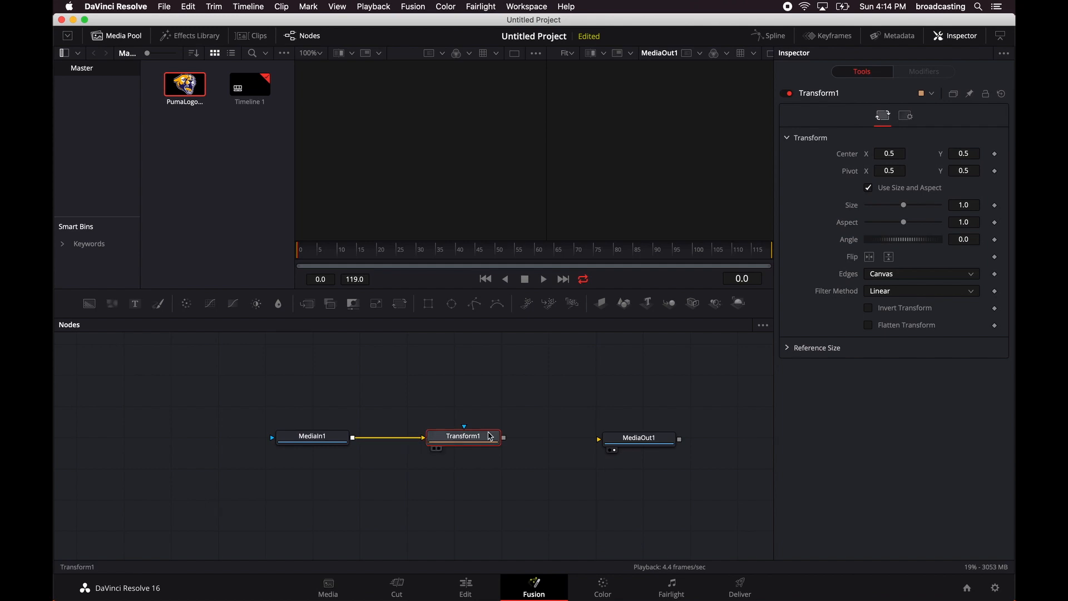
left_click_drag(503, 437, 617, 439)
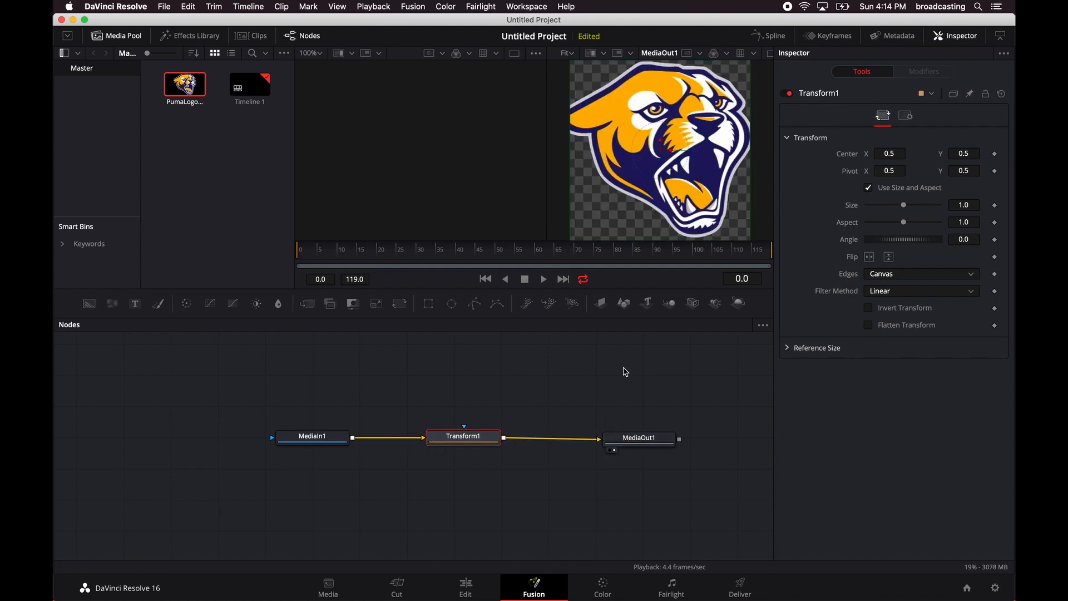
At the first frame, reposition the puma logo to about X 0.47, Y 0.51 and shrink it to a size of about 0.56.
left_click_drag(417, 247, 286, 256)
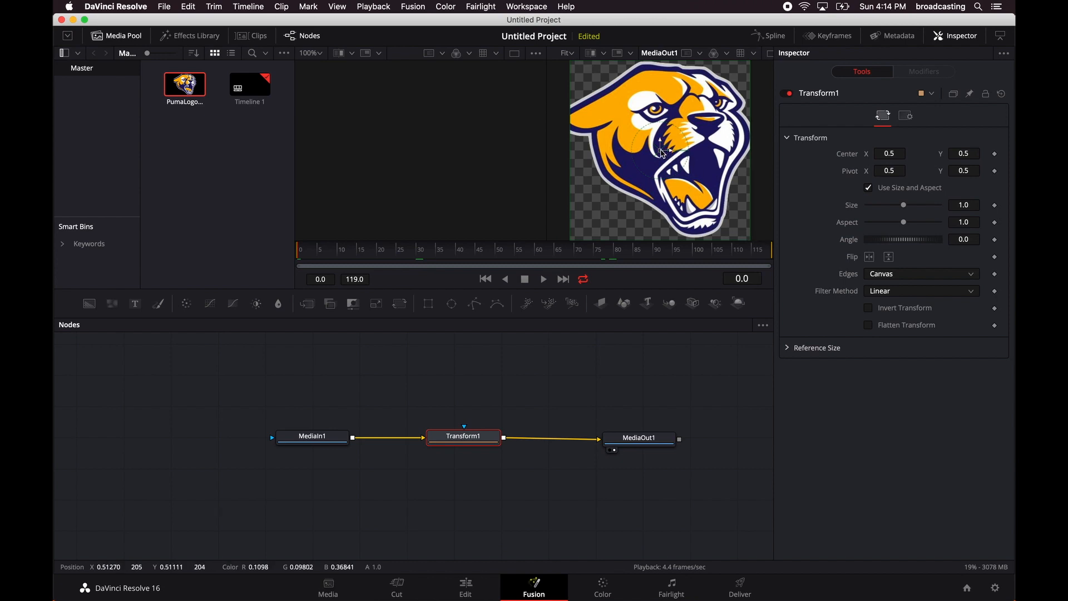
left_click_drag(662, 148, 636, 188)
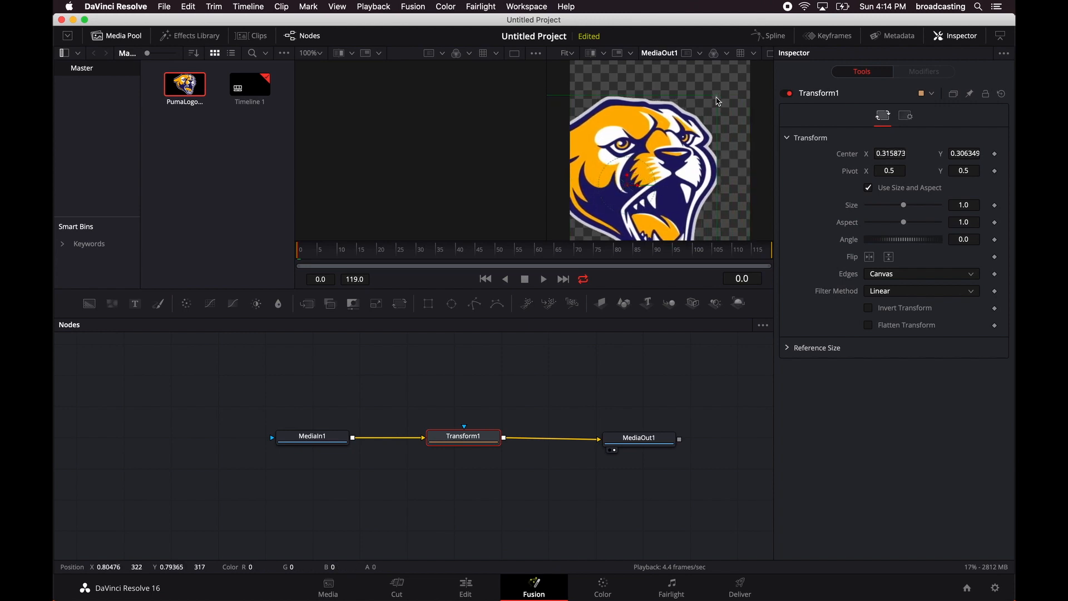
left_click_drag(718, 100, 656, 144)
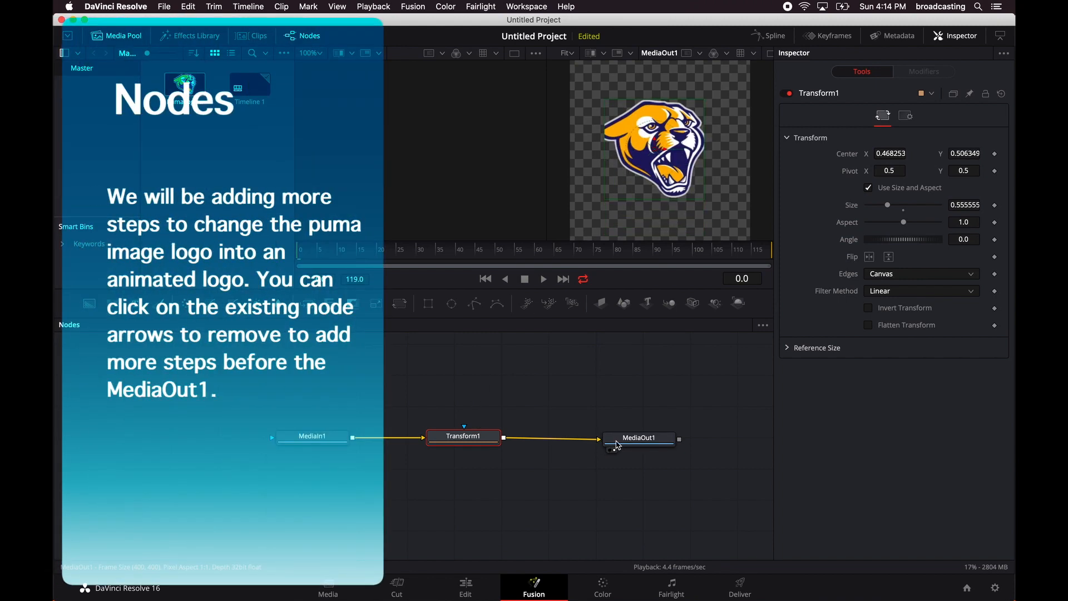
Preview the composition's playback and line up all nodes to the grid.
left_click_drag(620, 445, 622, 442)
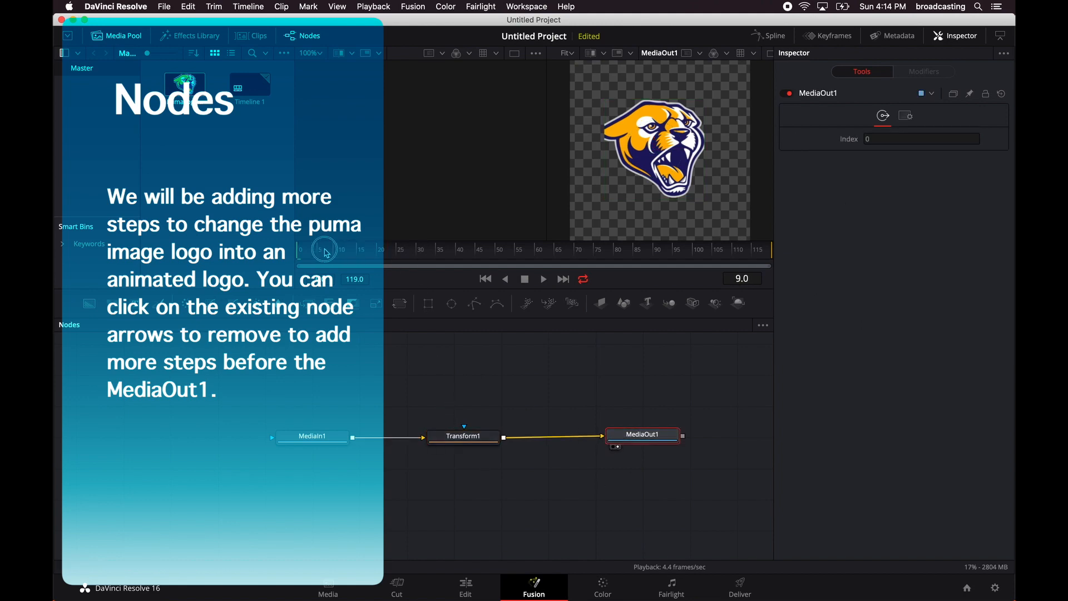
left_click(547, 283)
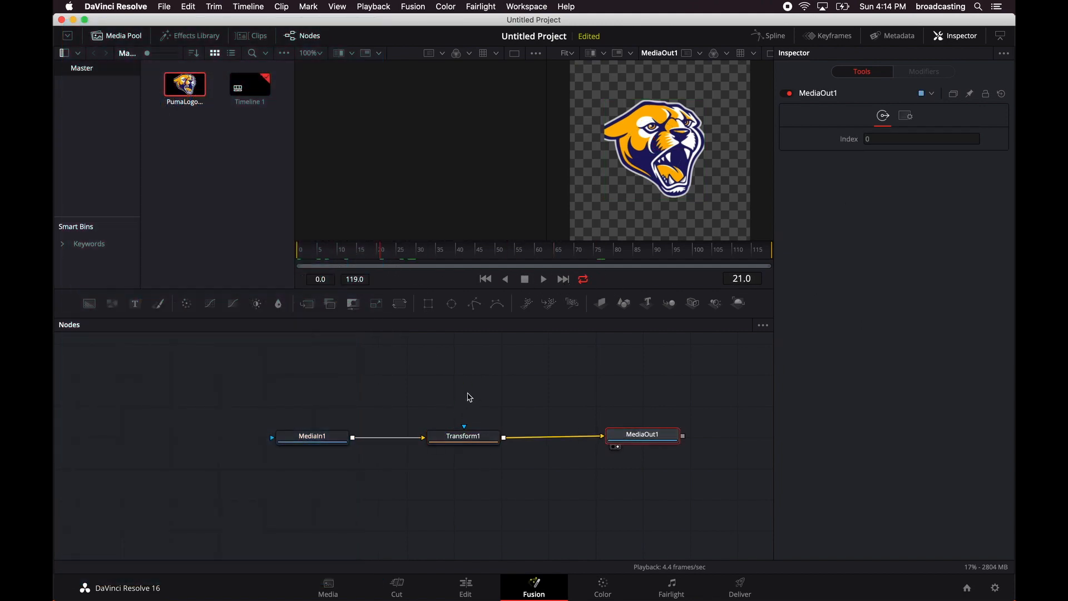
right_click(470, 397)
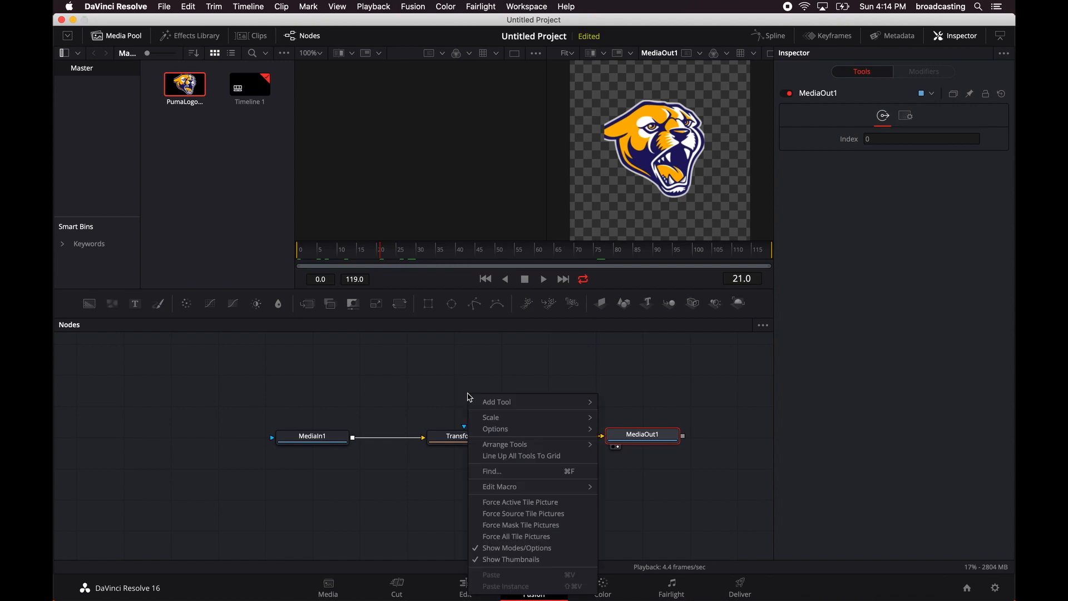
left_click(553, 457)
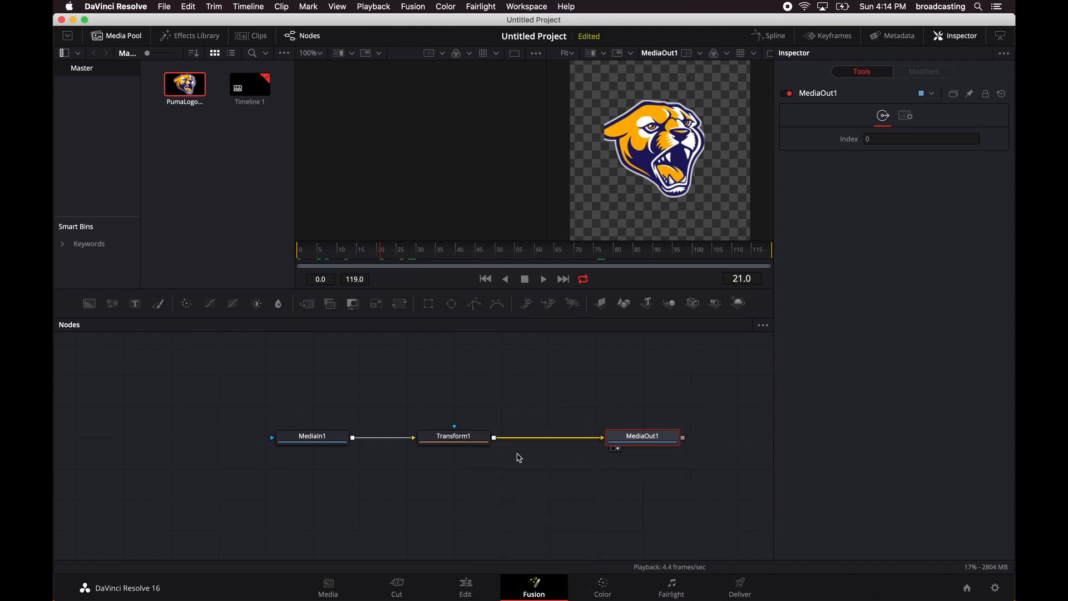
Disconnect Transform1 from MediaOut1 and move the two nodes farther apart to make room for more nodes.
left_click(593, 437)
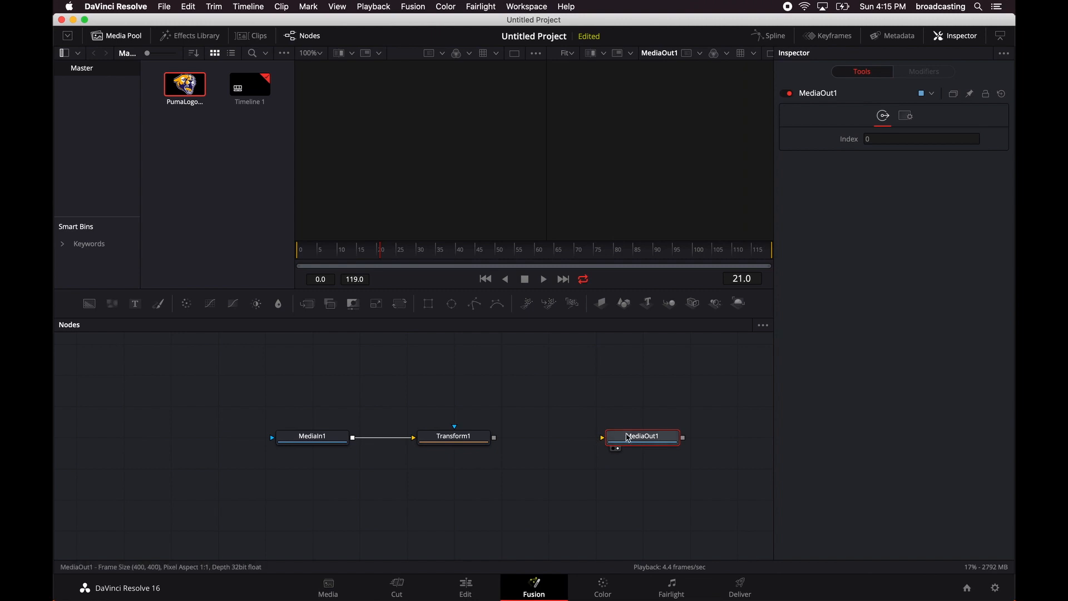
left_click_drag(638, 440, 718, 435)
left_click_drag(449, 433, 428, 435)
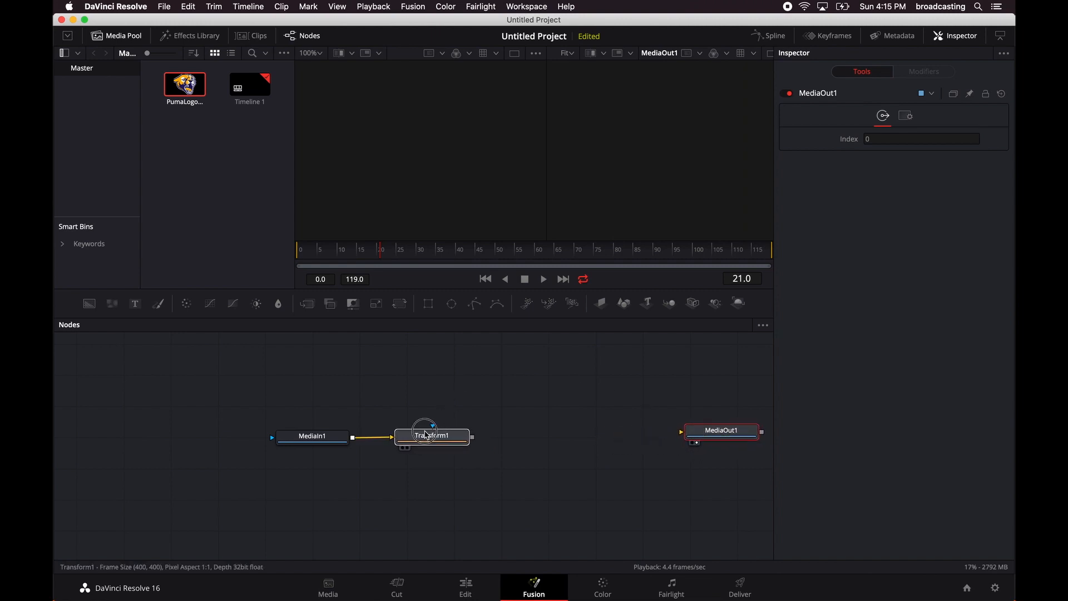
left_click(318, 436)
left_click(419, 443)
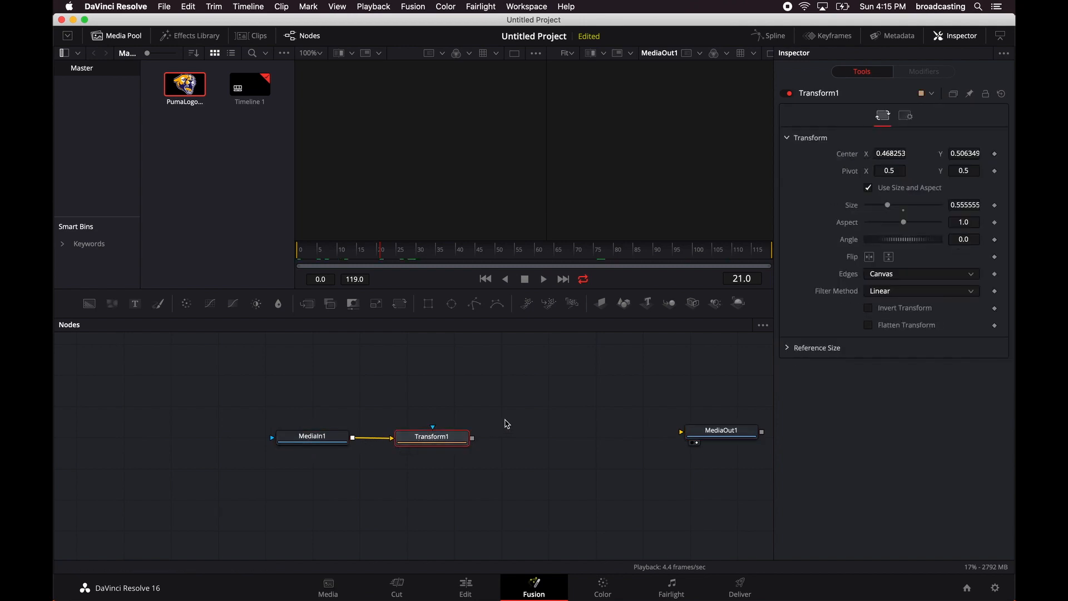
Add a pImageEmitter particle node and place it between Transform1 and MediaOut1.
right_click(536, 390)
mouse_move(592, 404)
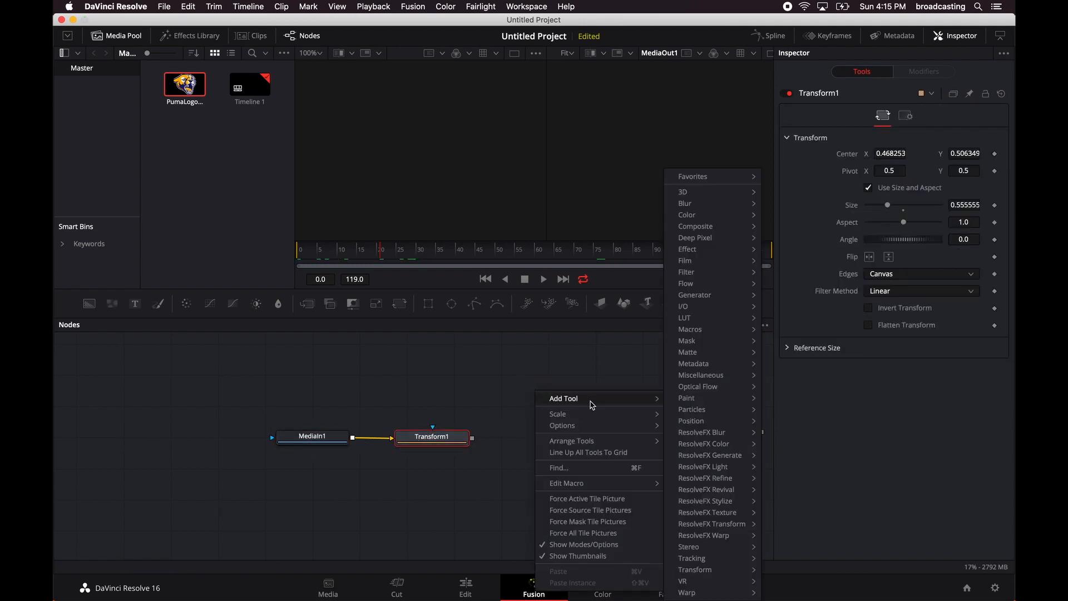
mouse_move(738, 417)
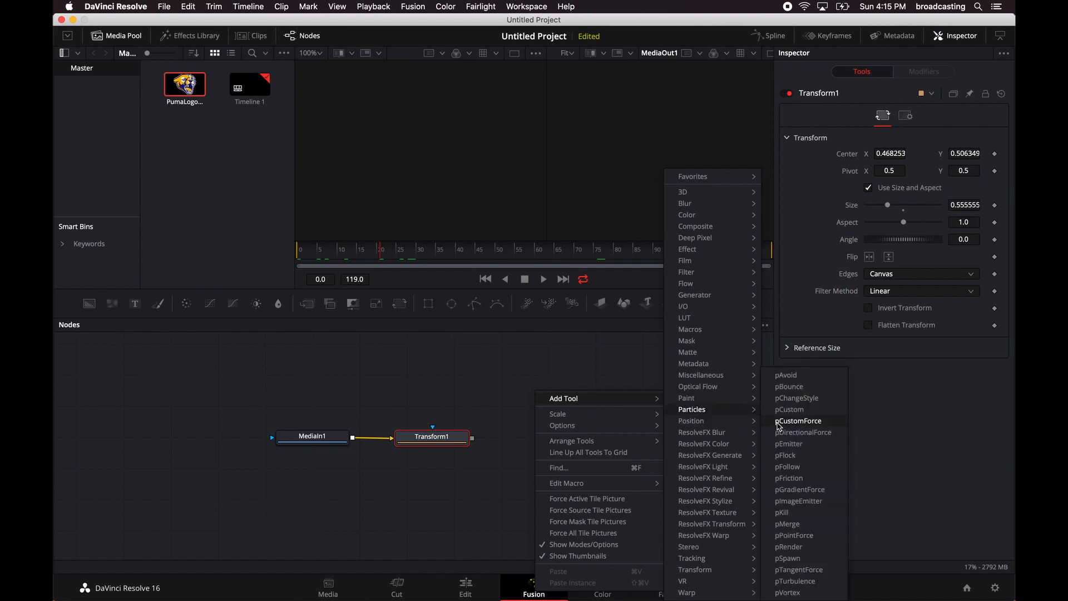
left_click(800, 505)
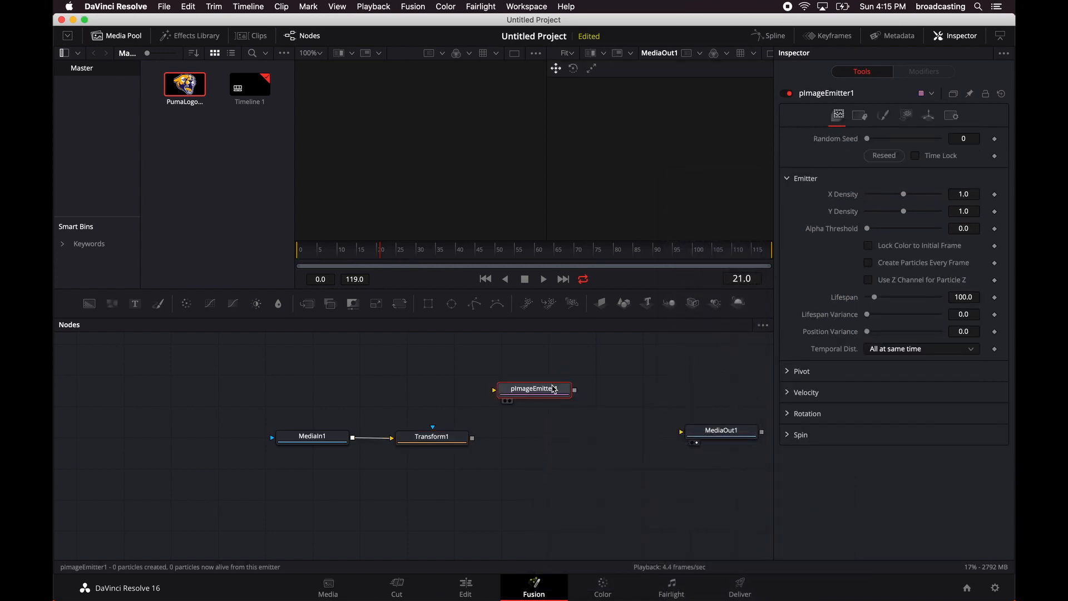
left_click(553, 393)
left_click_drag(553, 394, 557, 436)
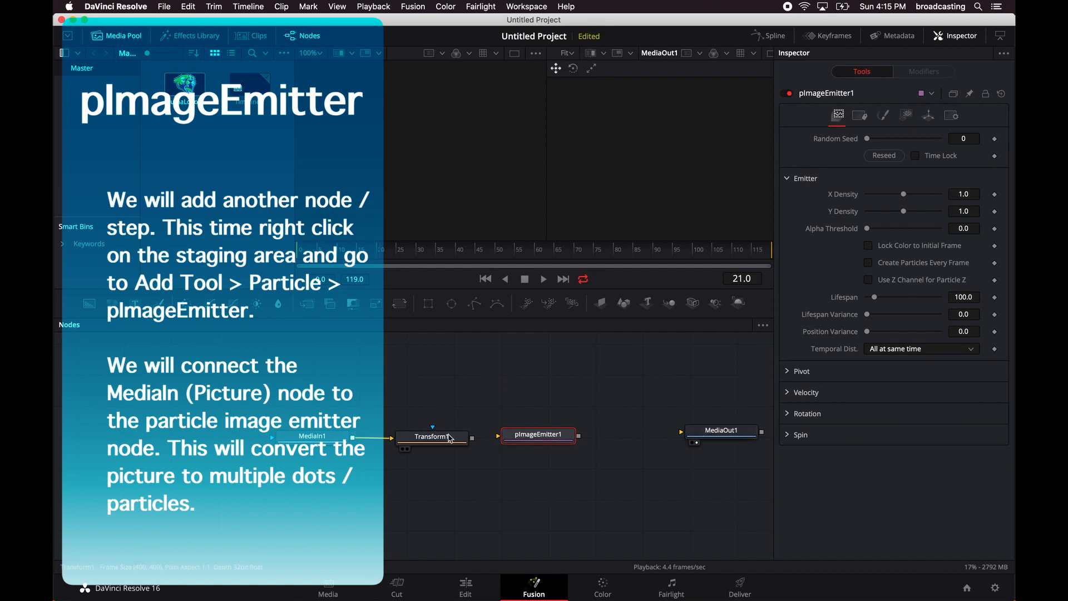
Add a pRender particle node and place it between pImageEmitter1 and MediaOut1.
right_click(627, 404)
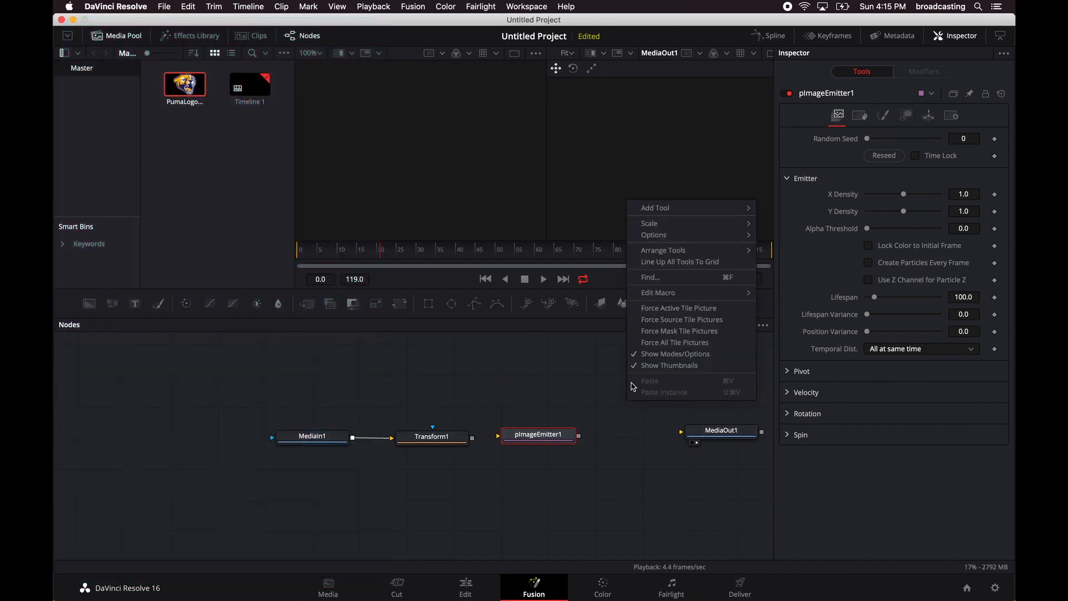
mouse_move(695, 213)
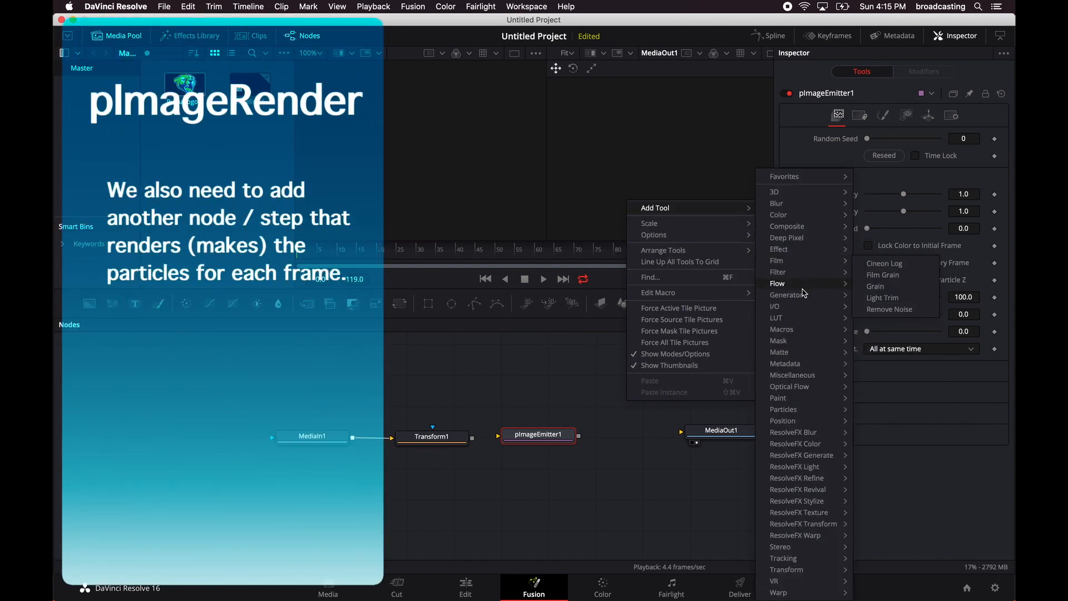
mouse_move(809, 411)
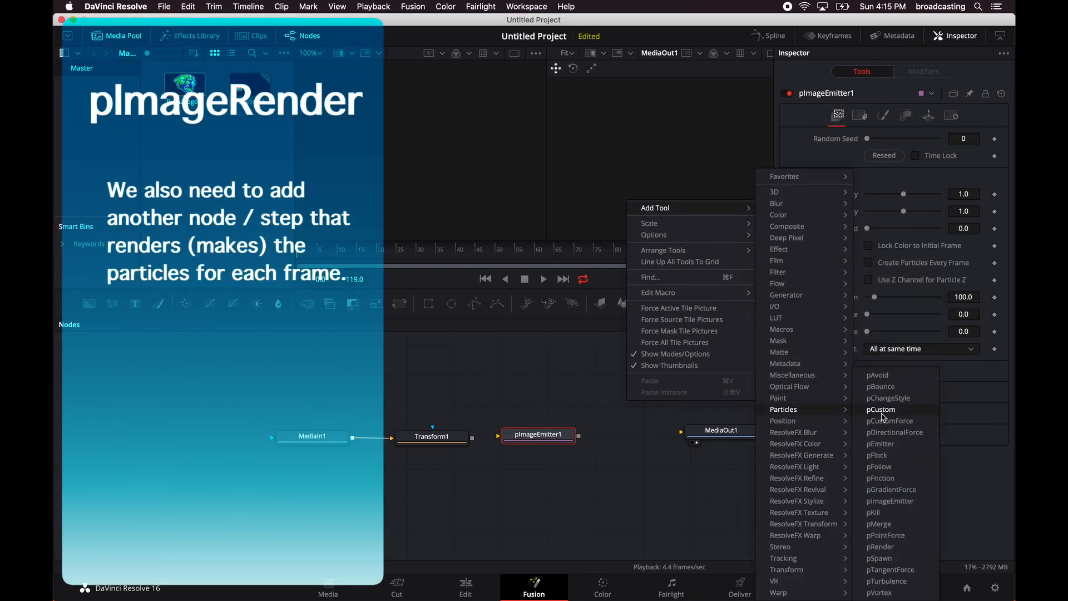
left_click(902, 548)
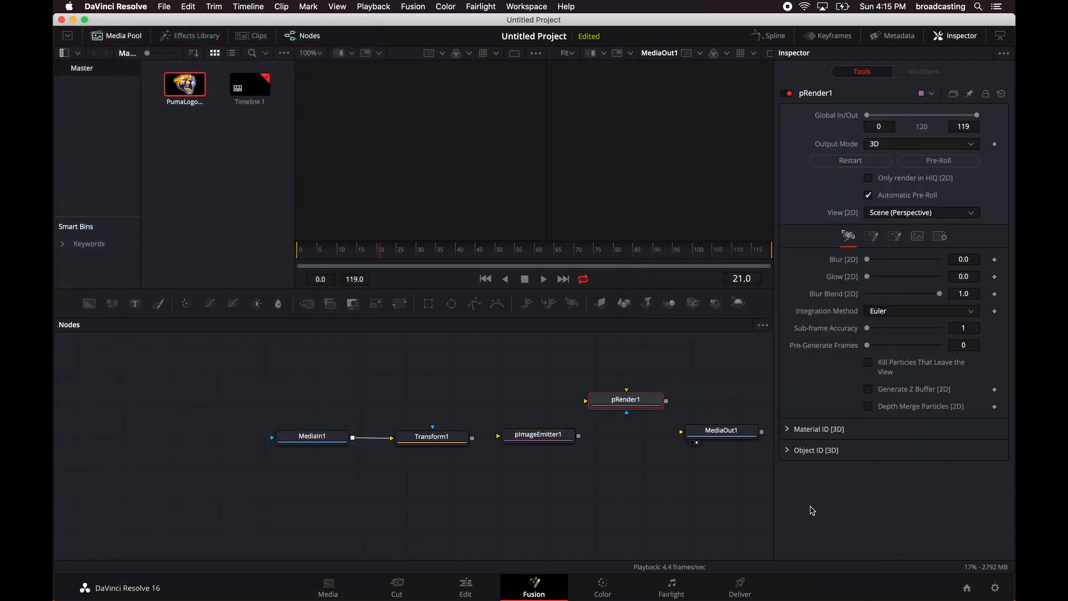
left_click_drag(641, 398, 648, 436)
Spread the five nodes out in a single row from MediaIn1 to MediaOut1 and line them all up to the grid.
left_click_drag(295, 436, 156, 436)
left_click_drag(465, 443, 279, 441)
left_click_drag(553, 430, 429, 437)
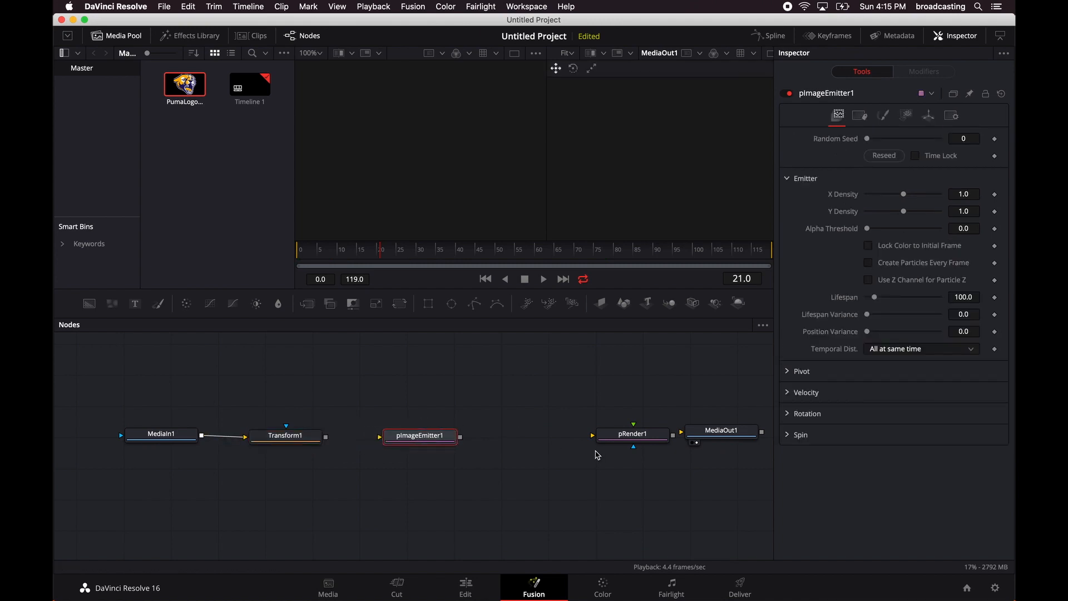
left_click_drag(629, 441, 530, 439)
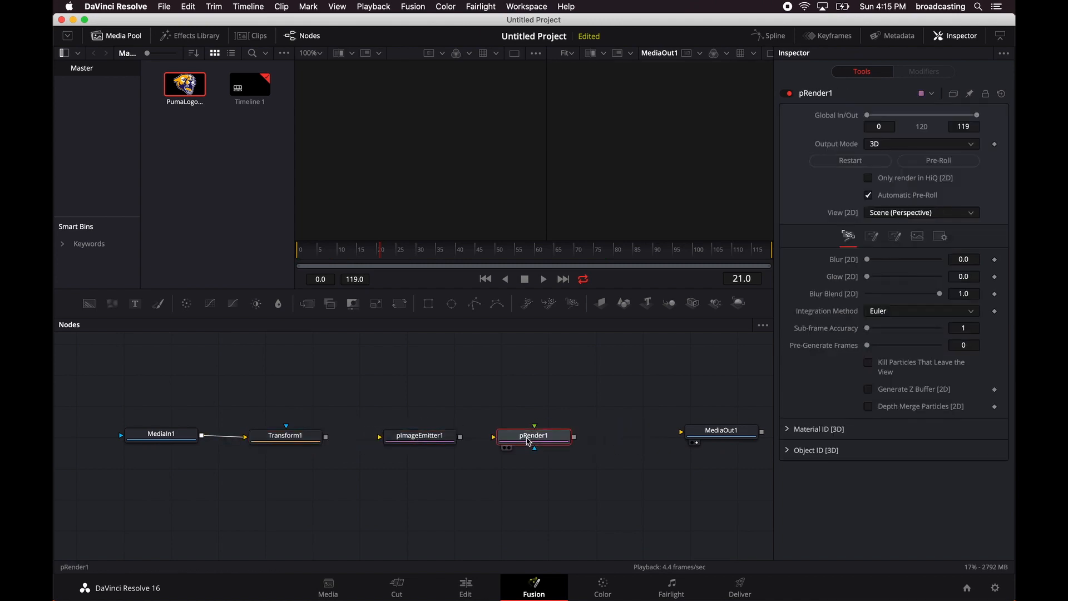
left_click_drag(718, 432, 649, 436)
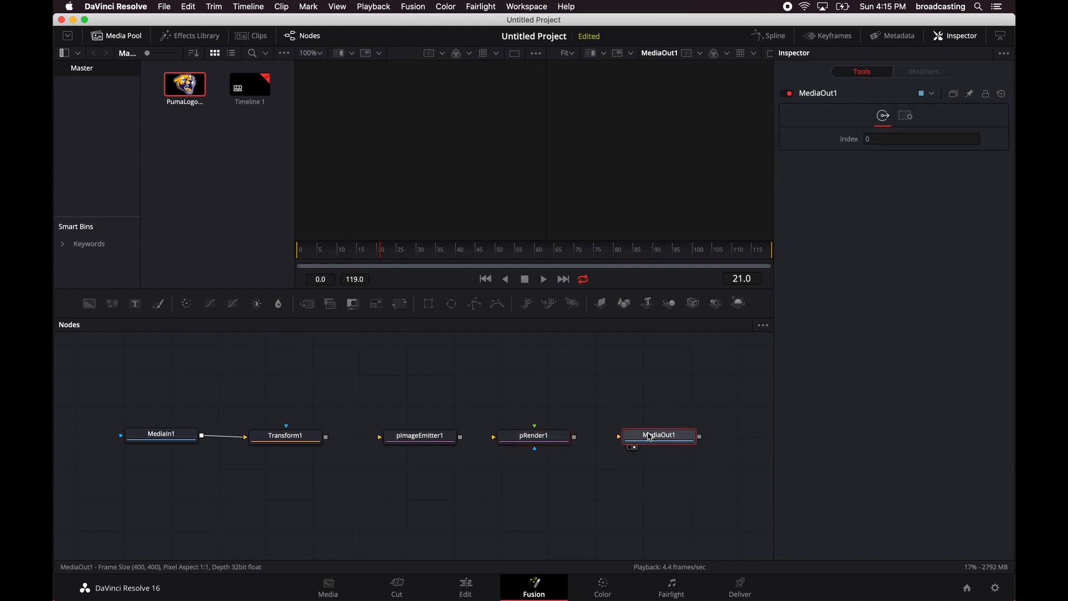
right_click(370, 380)
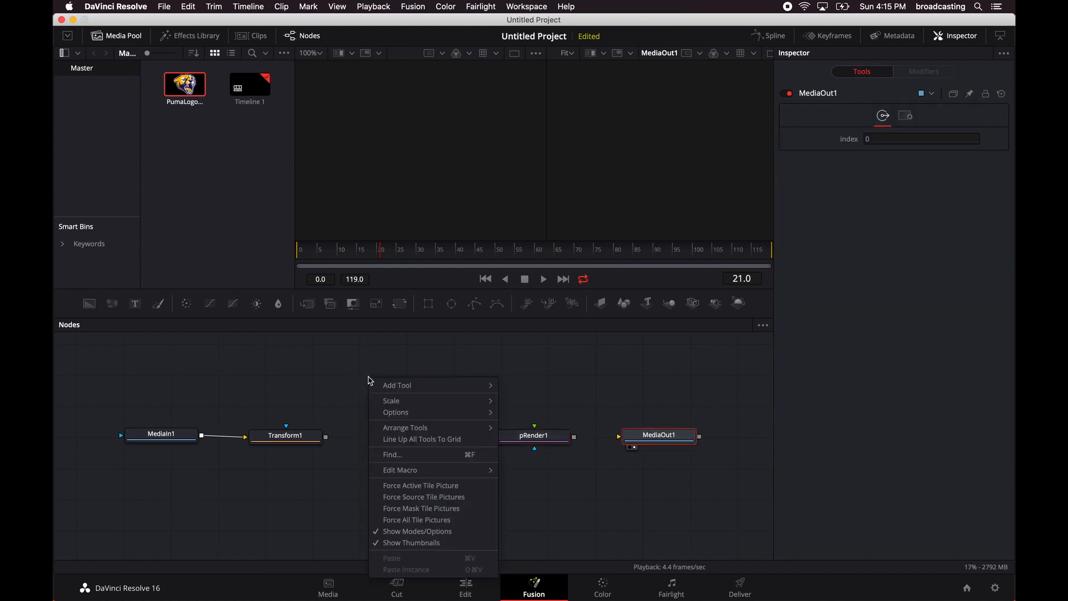
left_click(440, 439)
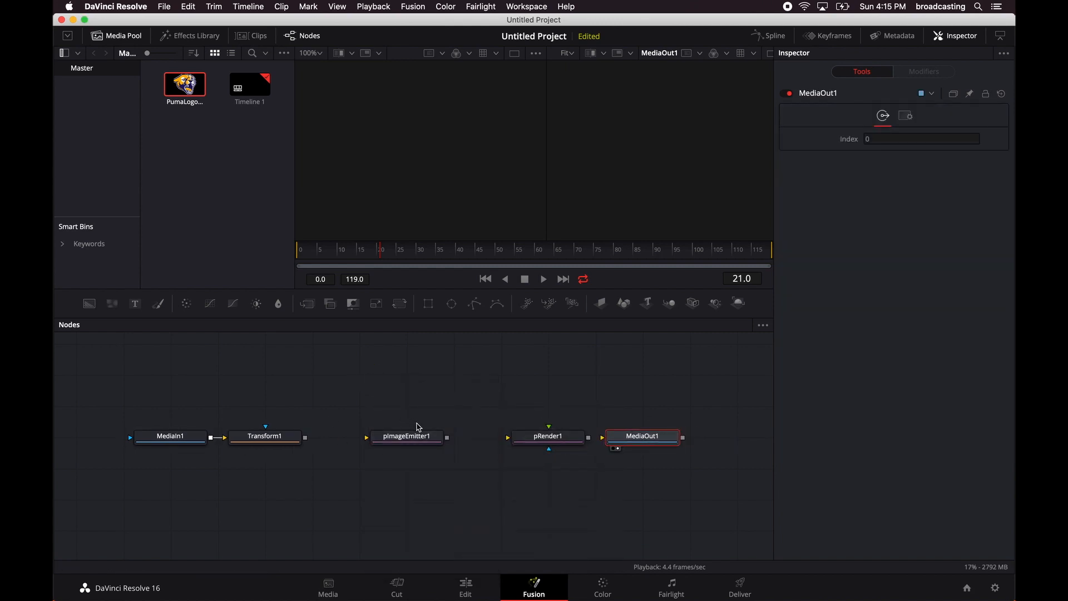
Connect Transform1 to pImageEmitter1, pImageEmitter1 to pRender1, and pRender1 to MediaOut1.
left_click_drag(305, 438, 383, 443)
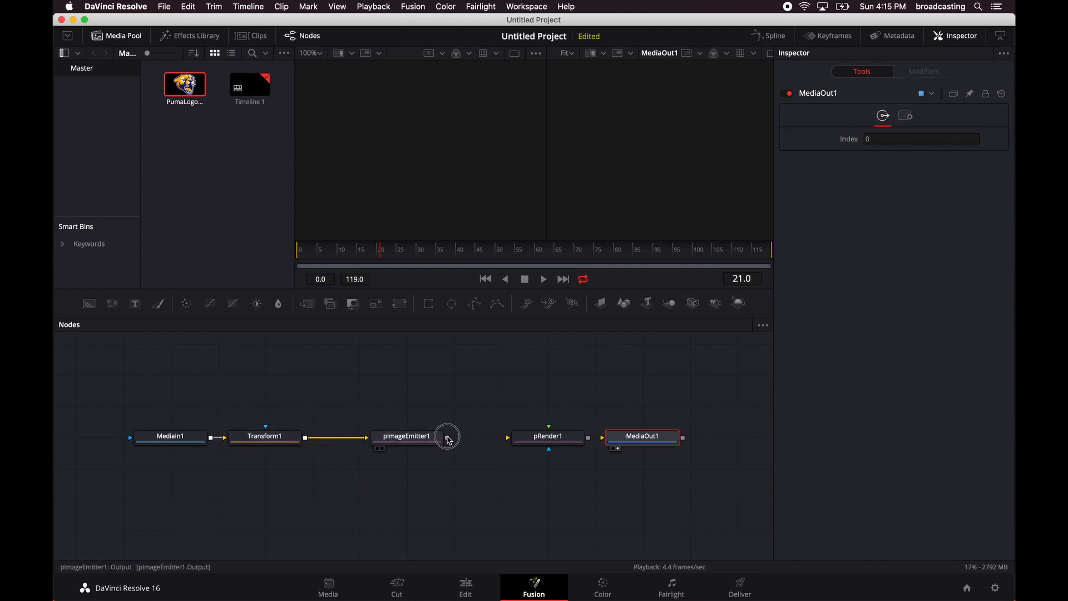
left_click_drag(448, 440, 526, 437)
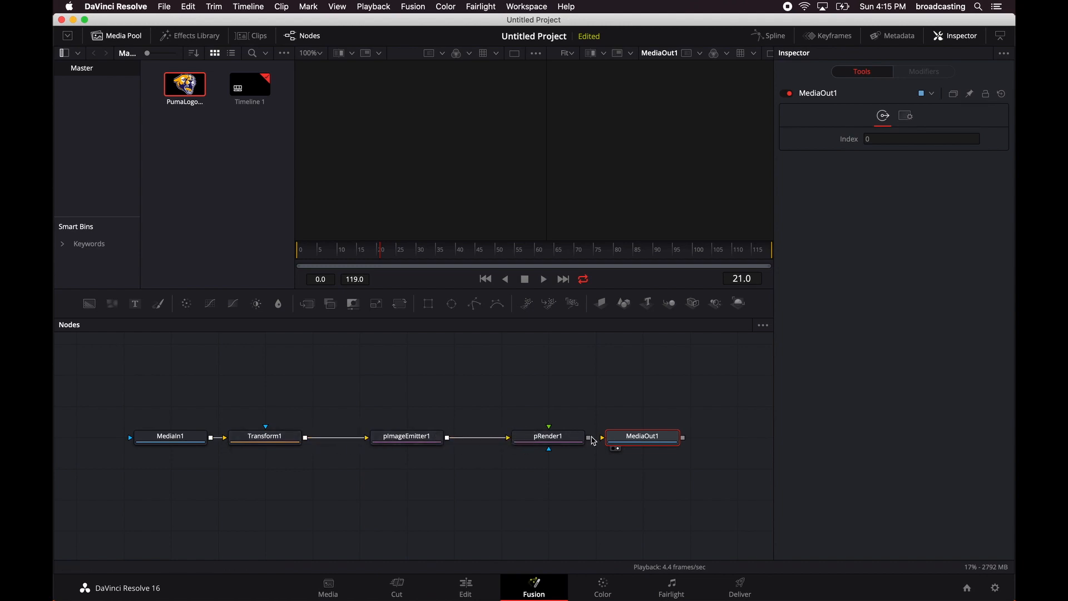
left_click_drag(591, 439, 624, 441)
Adjust the spacing of pRender1 and Transform1 within the connected chain and line up all nodes to the grid again.
left_click(550, 404)
left_click_drag(542, 438, 522, 437)
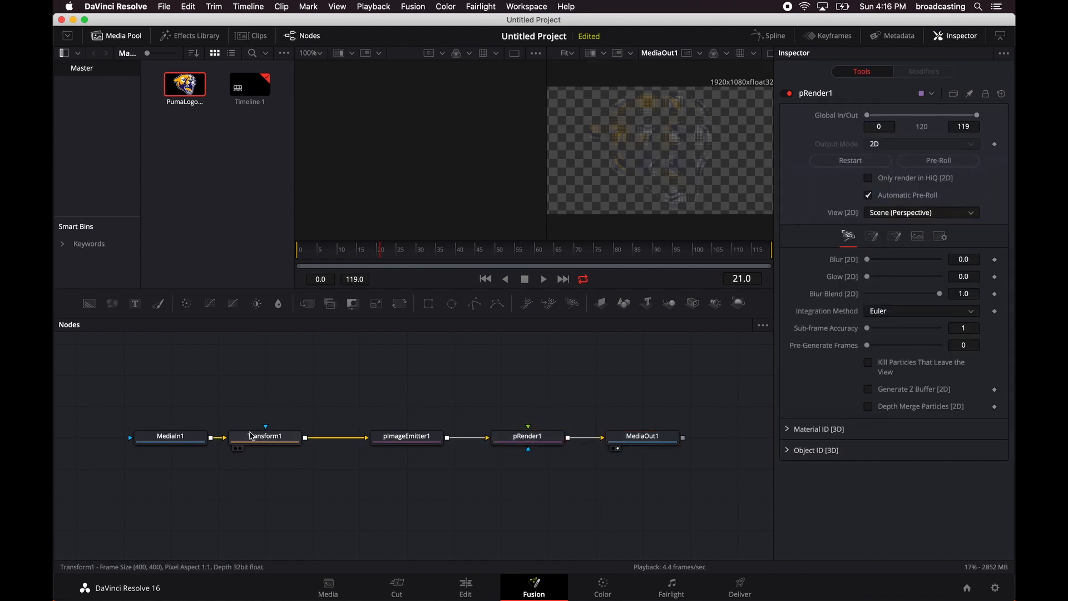
left_click_drag(257, 437, 287, 437)
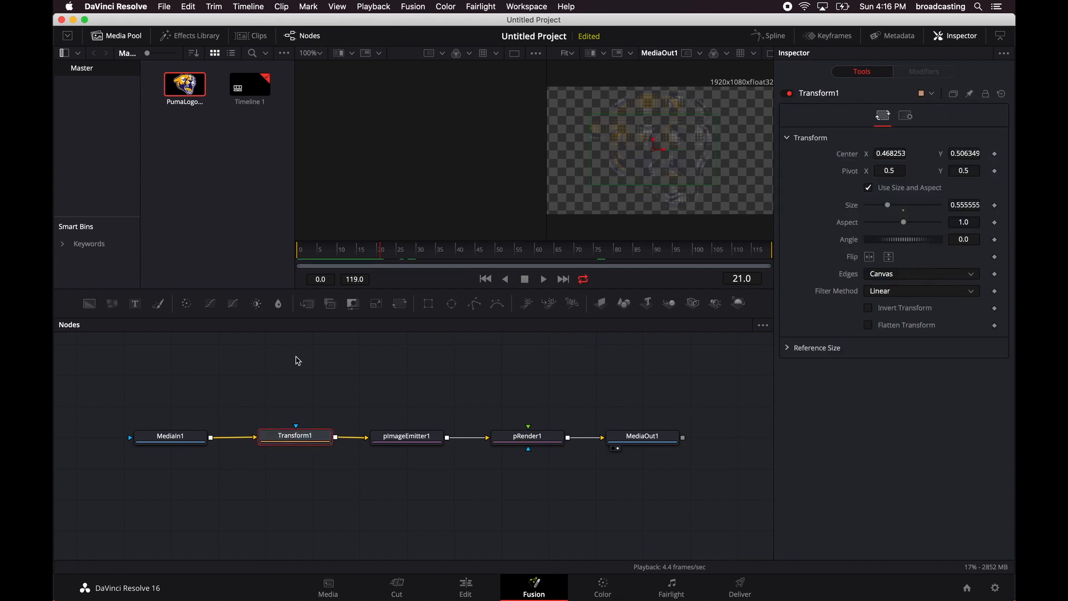
right_click(296, 361)
left_click(356, 419)
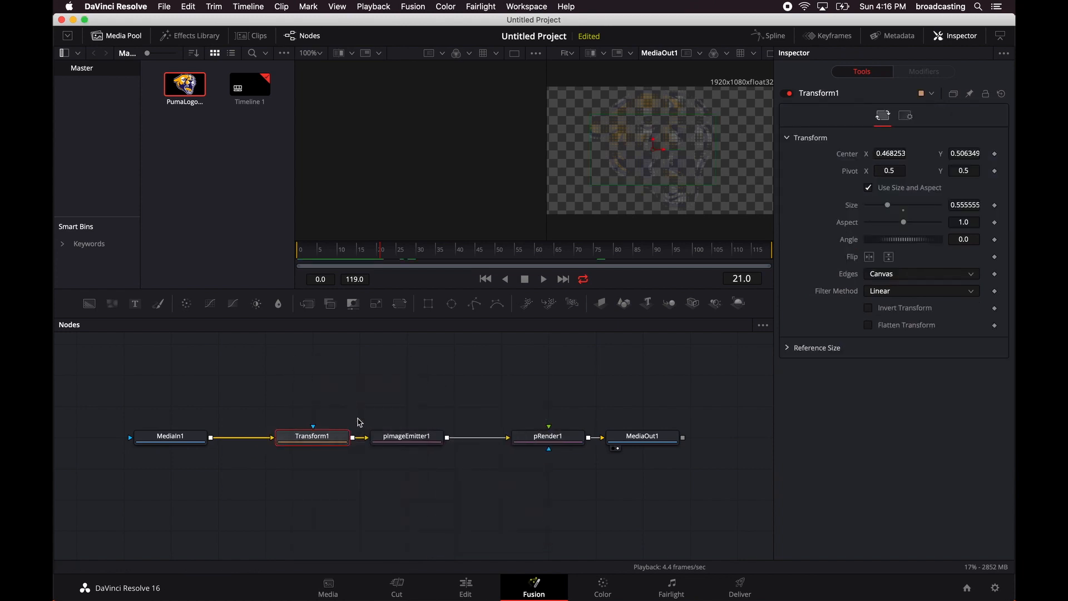
Move the logo slightly lower with Transform1, to a center Y of about 0.49.
left_click(289, 388)
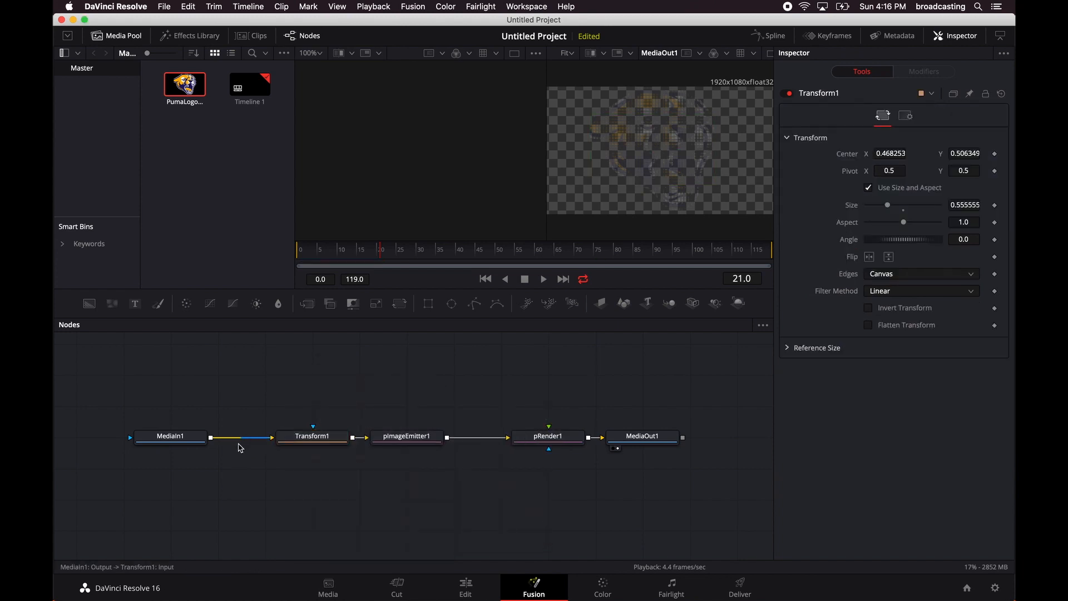
left_click(333, 443)
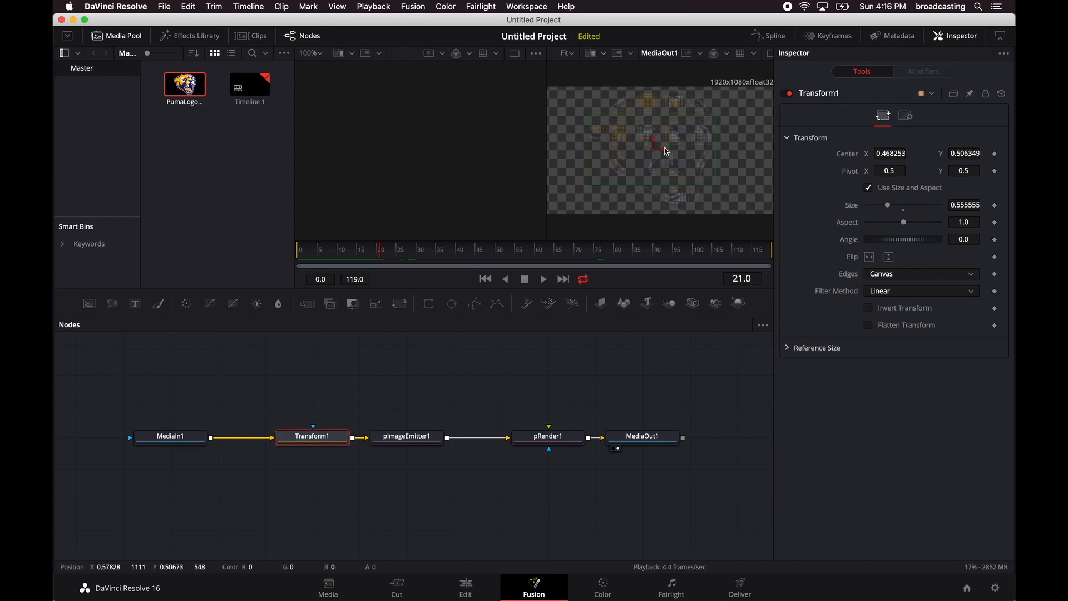
mouse_move(654, 144)
left_mouse_down()
mouse_move(652, 157)
mouse_move(657, 146)
left_mouse_up()
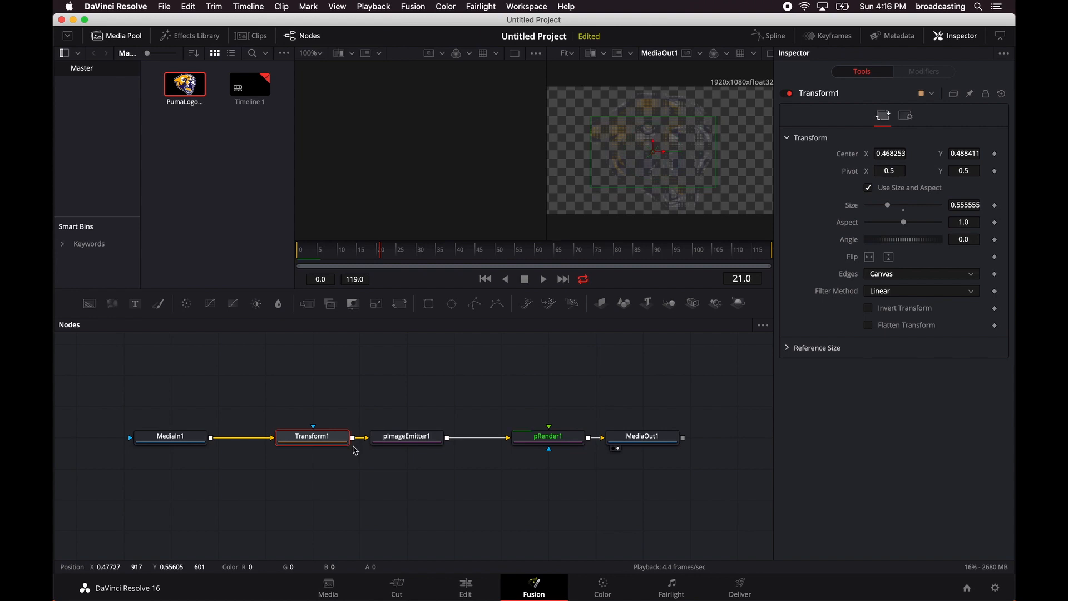
Look through pImageEmitter1's Style, Region, transformation and Sets settings.
left_click(405, 439)
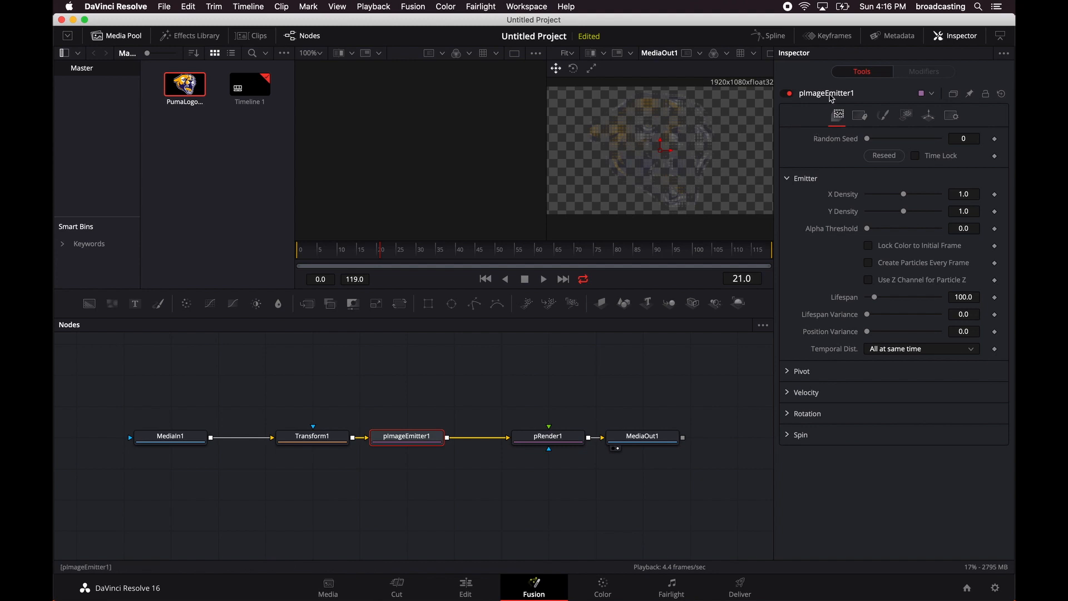
left_click(885, 117)
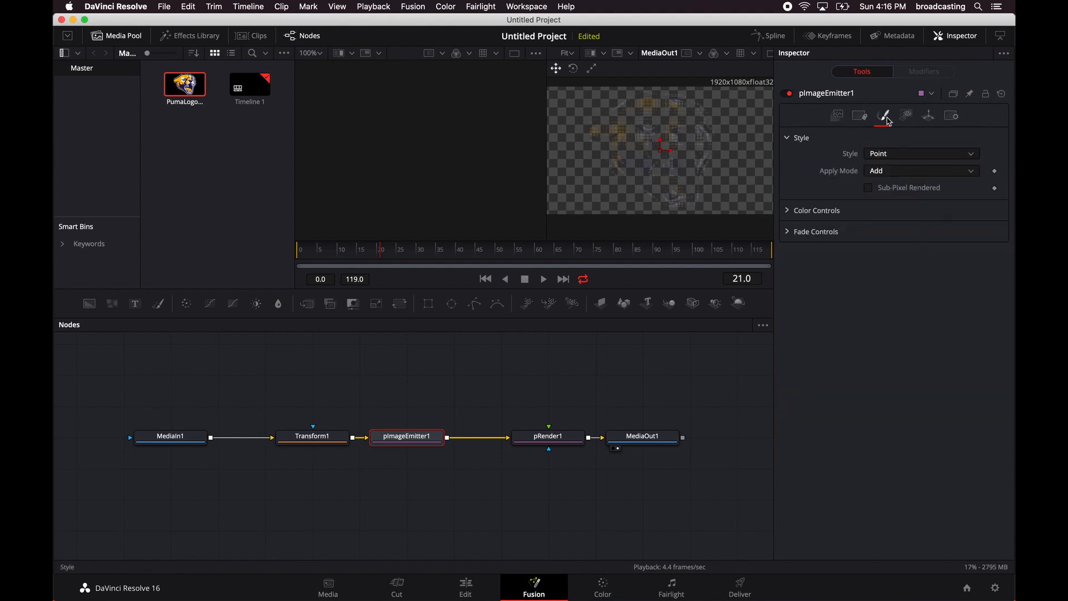
left_click(906, 116)
left_click(928, 116)
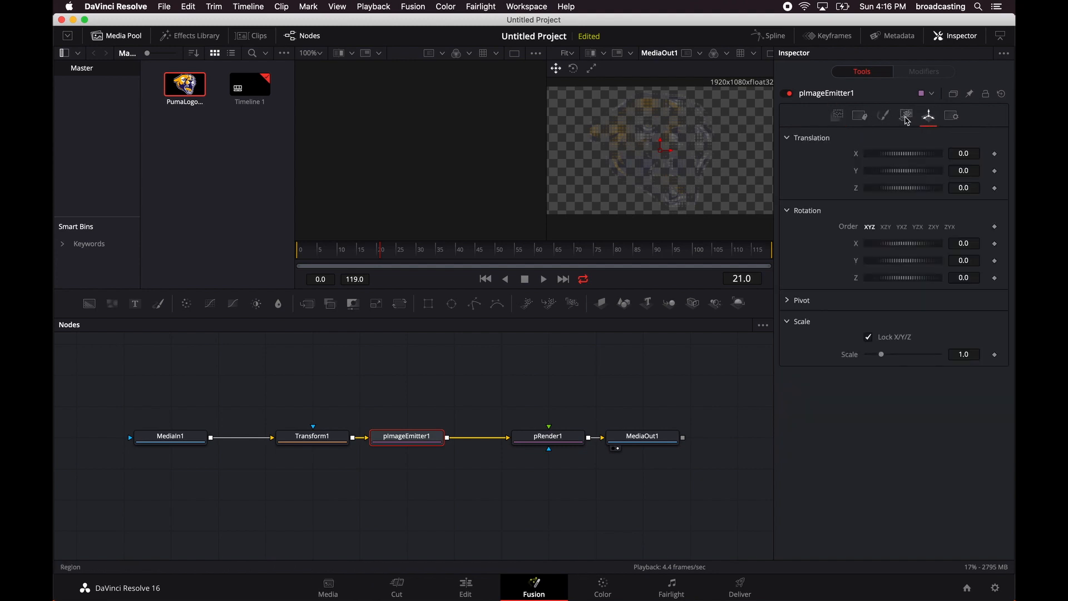
left_click(884, 116)
left_click(860, 116)
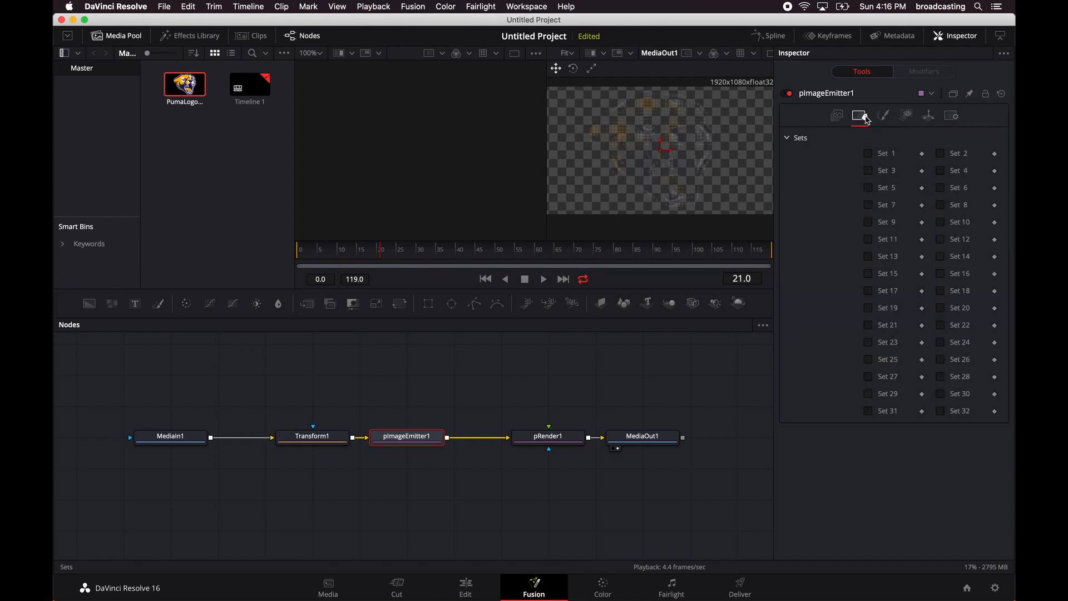
left_click(881, 120)
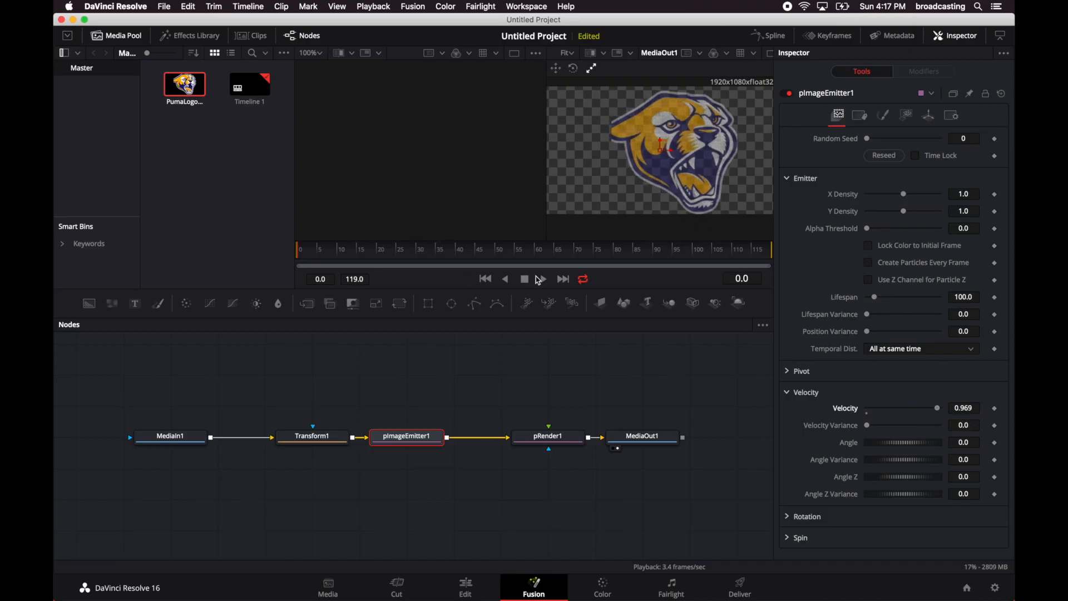
Return to the start of the composition and preview how the particles move at the current velocity.
left_click(443, 257)
left_click_drag(445, 260, 305, 255)
left_click(544, 280)
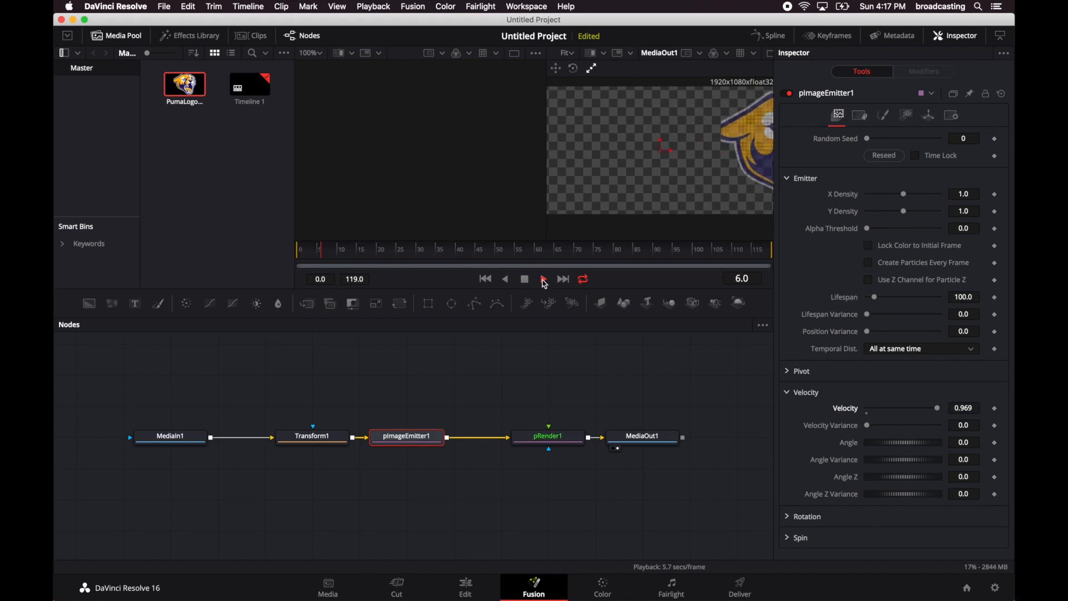
left_click(528, 282)
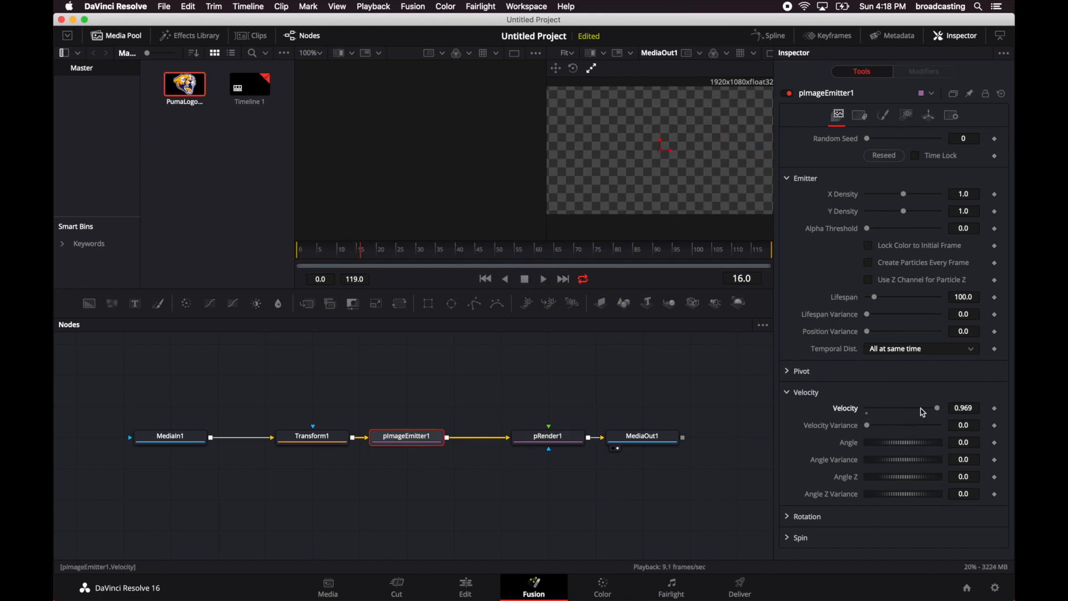
Lower the particle velocity to about 0.37, return to the first frame and raise the velocity variance to about 0.16.
left_click_drag(939, 408, 896, 412)
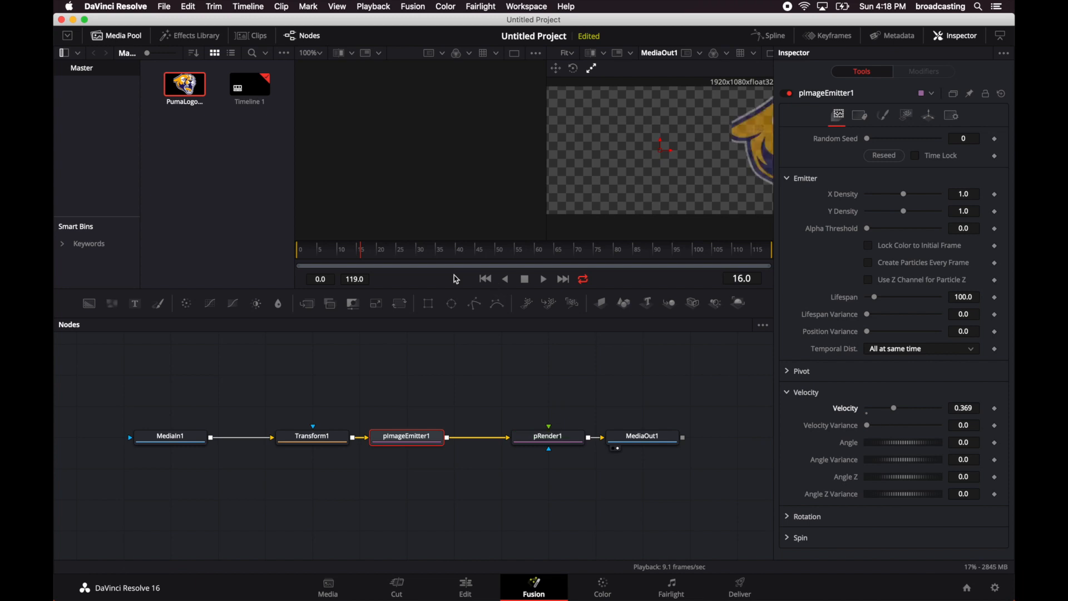
left_click_drag(362, 263, 289, 250)
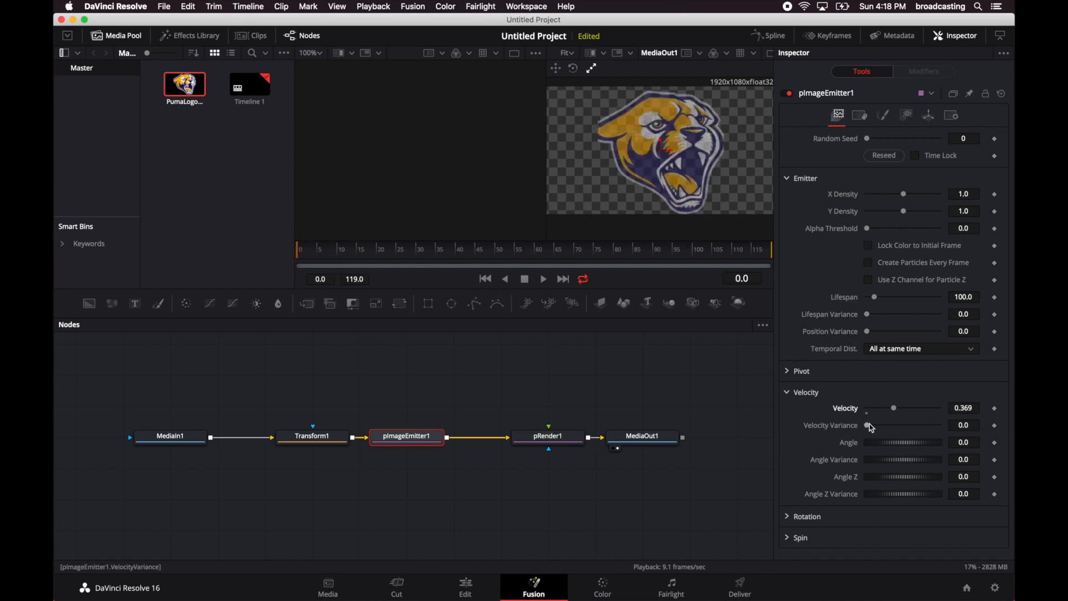
mouse_move(870, 426)
left_mouse_down()
mouse_move(944, 430)
mouse_move(851, 427)
mouse_move(910, 428)
mouse_move(867, 431)
mouse_move(883, 435)
left_mouse_up()
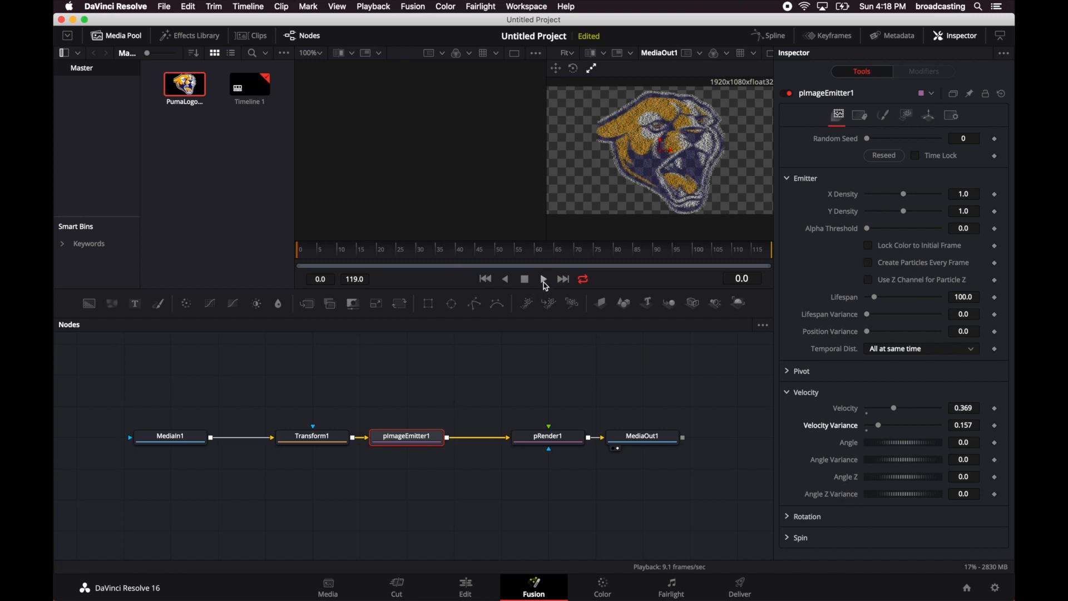
Preview the particle motion with the velocity variance applied and return to the first frame.
left_click(544, 280)
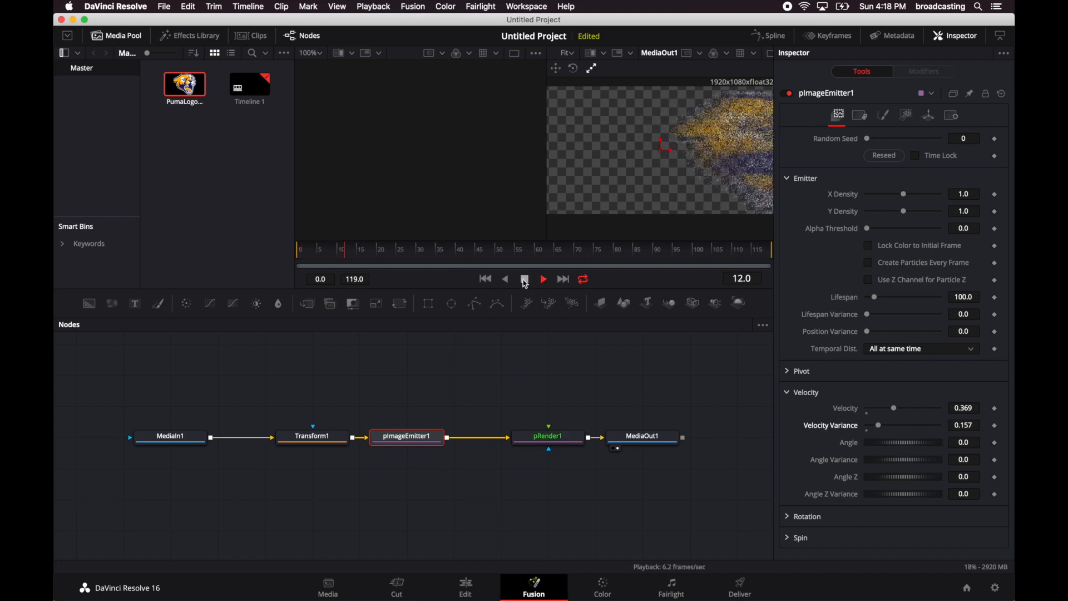
left_click(526, 281)
left_click_drag(348, 248, 284, 248)
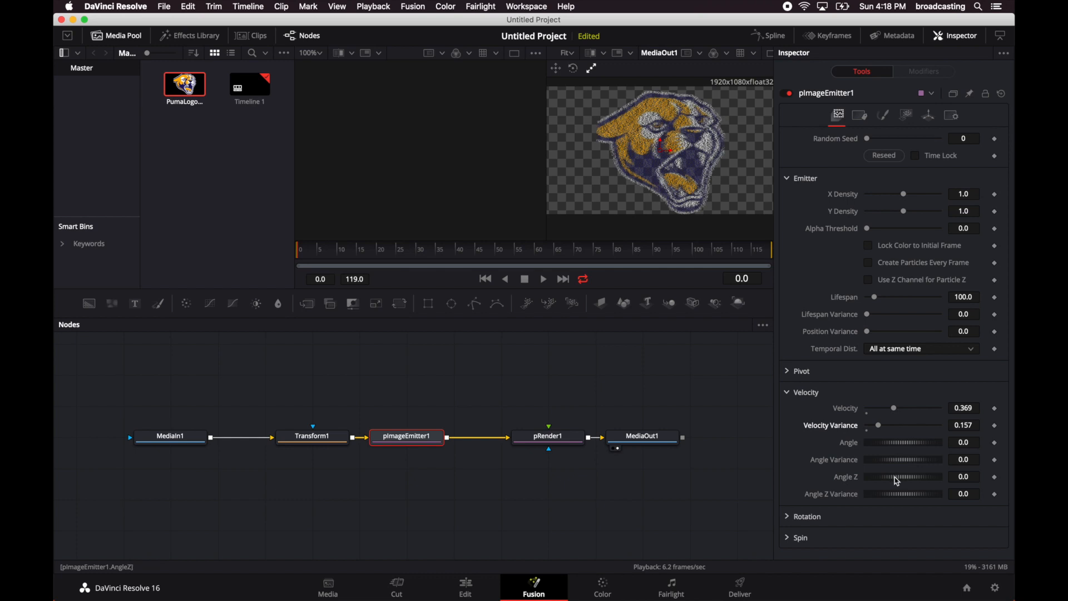
Set the particle velocity's Angle Z to 90 degrees and preview the resulting motion.
left_click(963, 477)
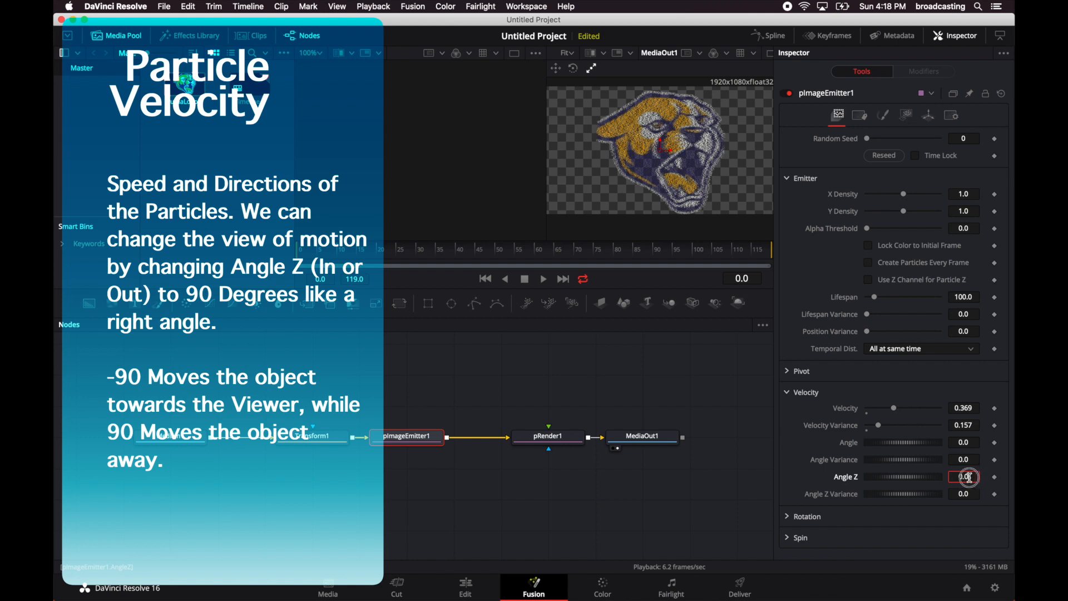
left_click_drag(969, 477, 942, 477)
type("90.0")
key("Tab")
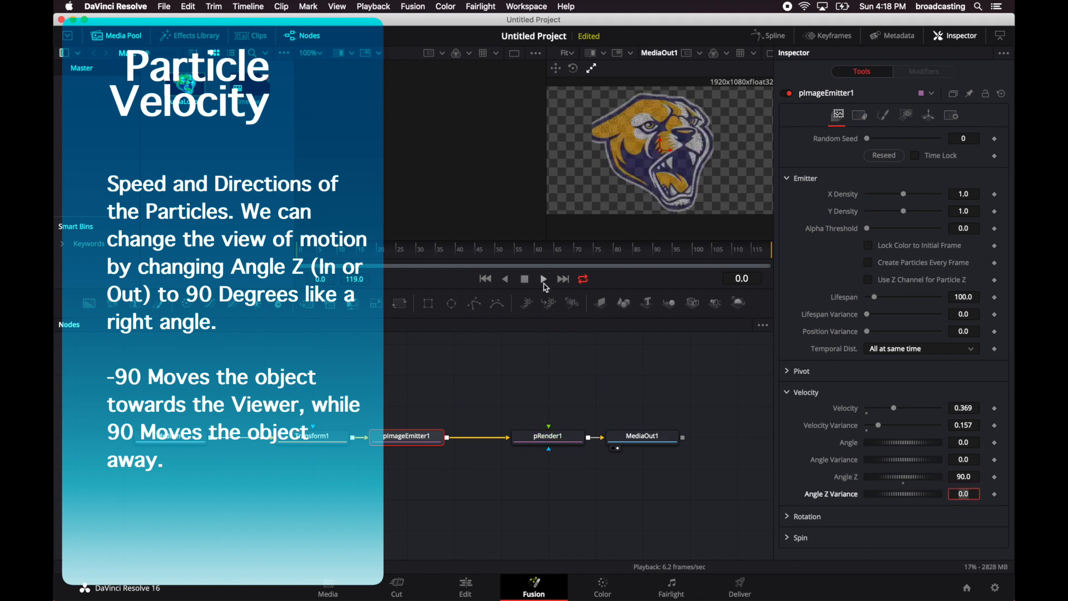
left_click(544, 280)
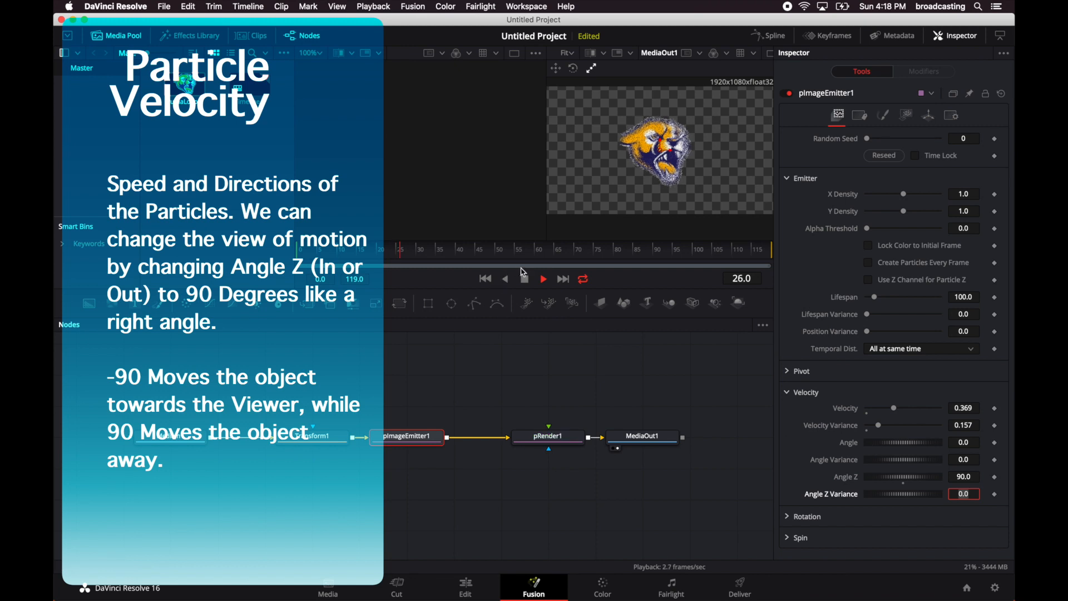
left_click(525, 279)
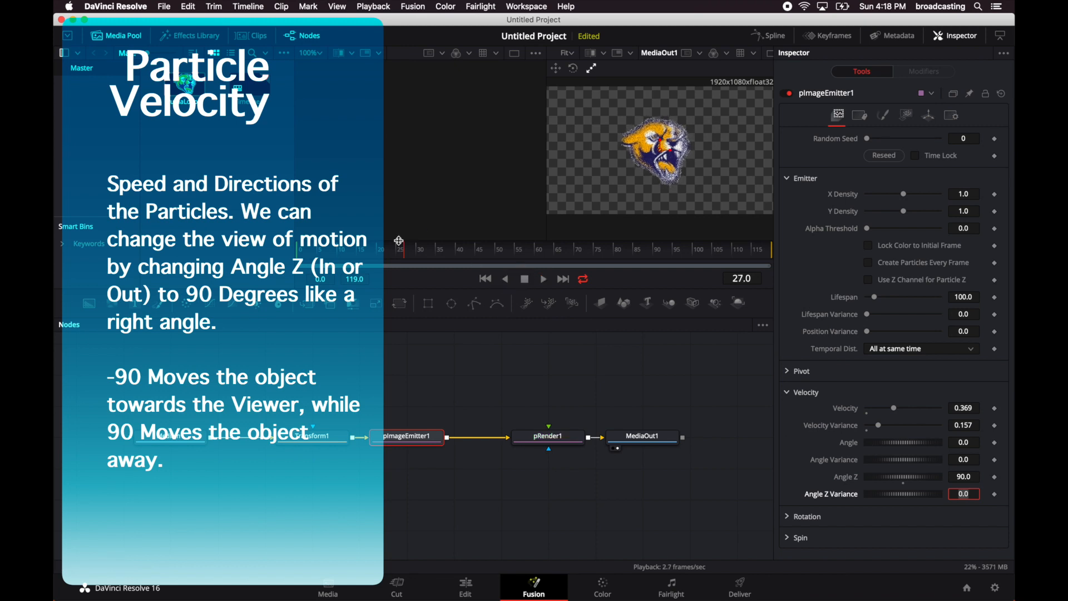
Return to the first frame of the composition and open the particle velocity's Angle Z value for editing.
left_click_drag(403, 254, 270, 249)
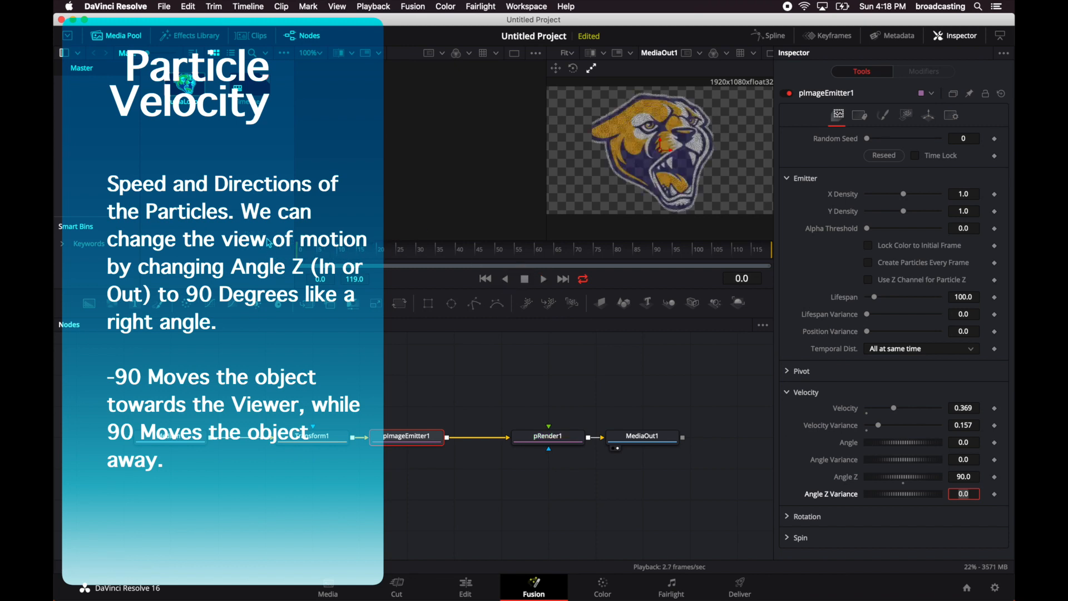
left_click(965, 476)
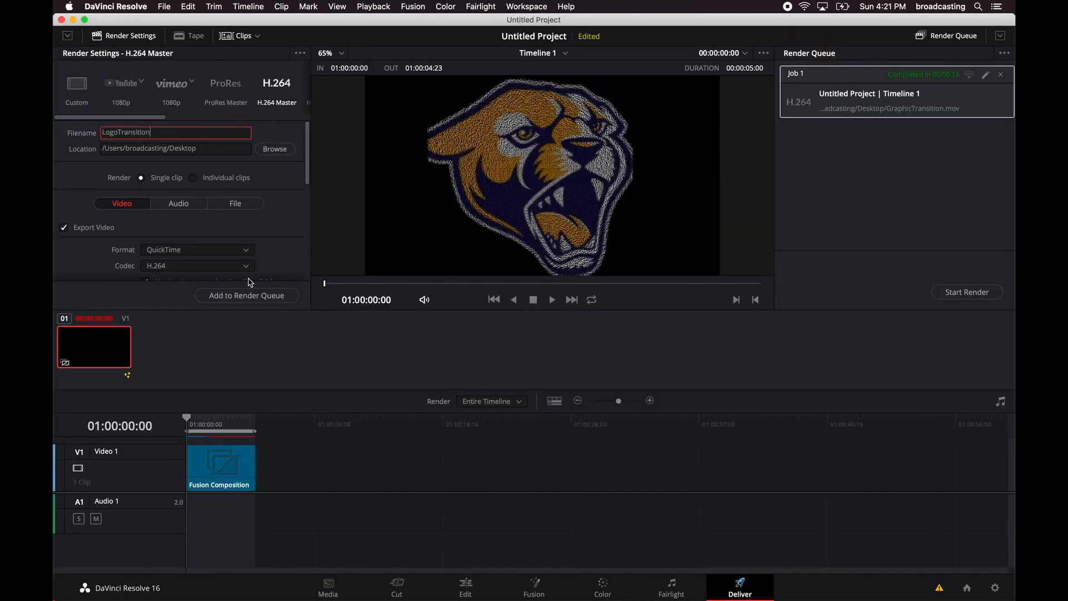
Review the video export settings for LogoTransition, keeping the QuickTime format and choosing the H.264 codec.
scroll(254, 255, "down", 5)
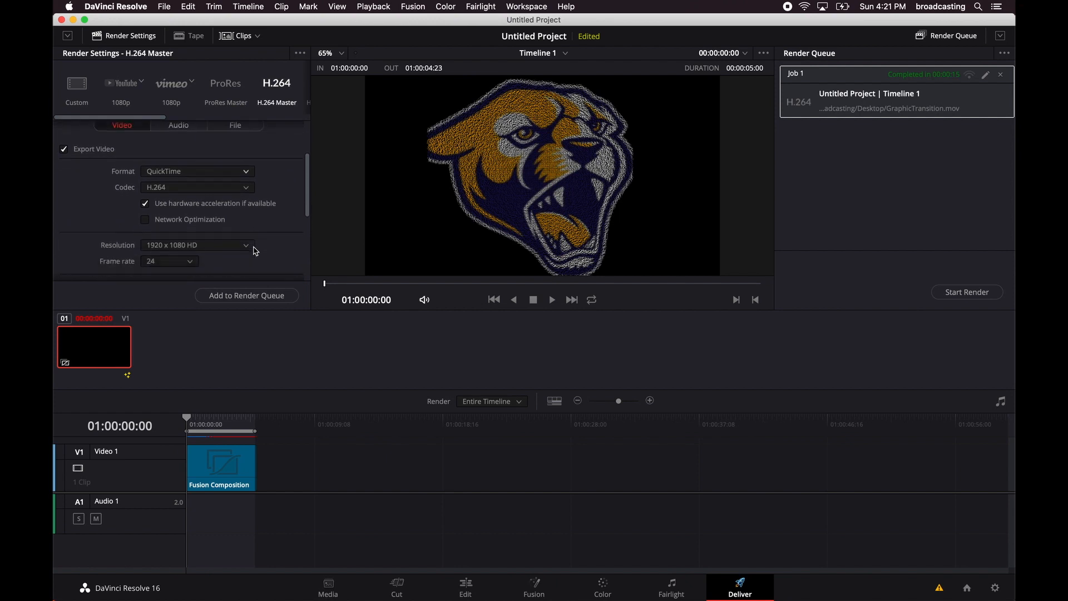
scroll(256, 251, "down", 5)
scroll(255, 251, "up", 3)
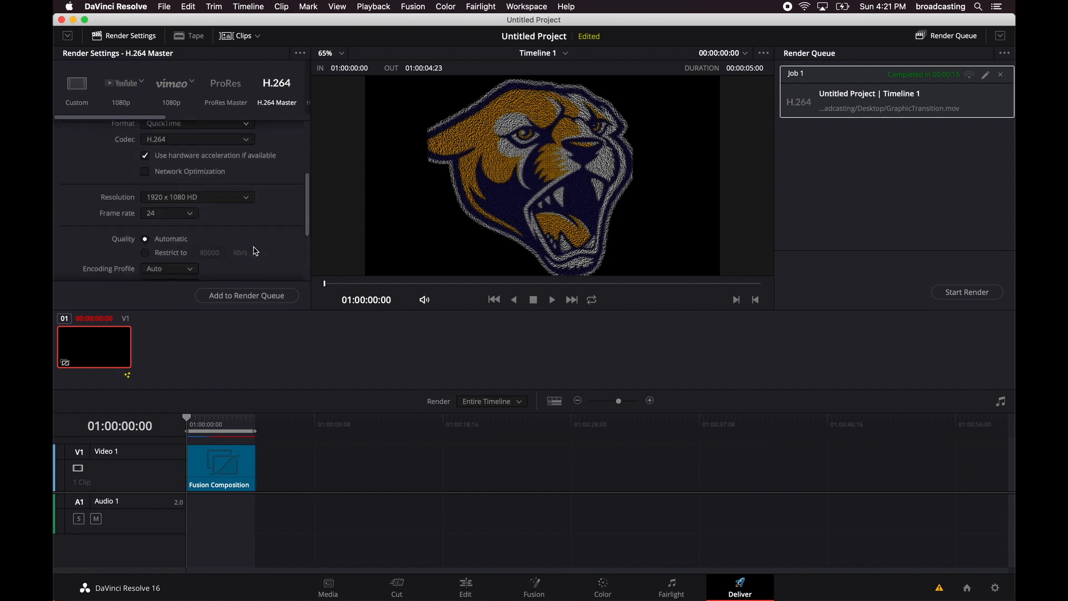
scroll(256, 251, "up", 3)
left_click(263, 221)
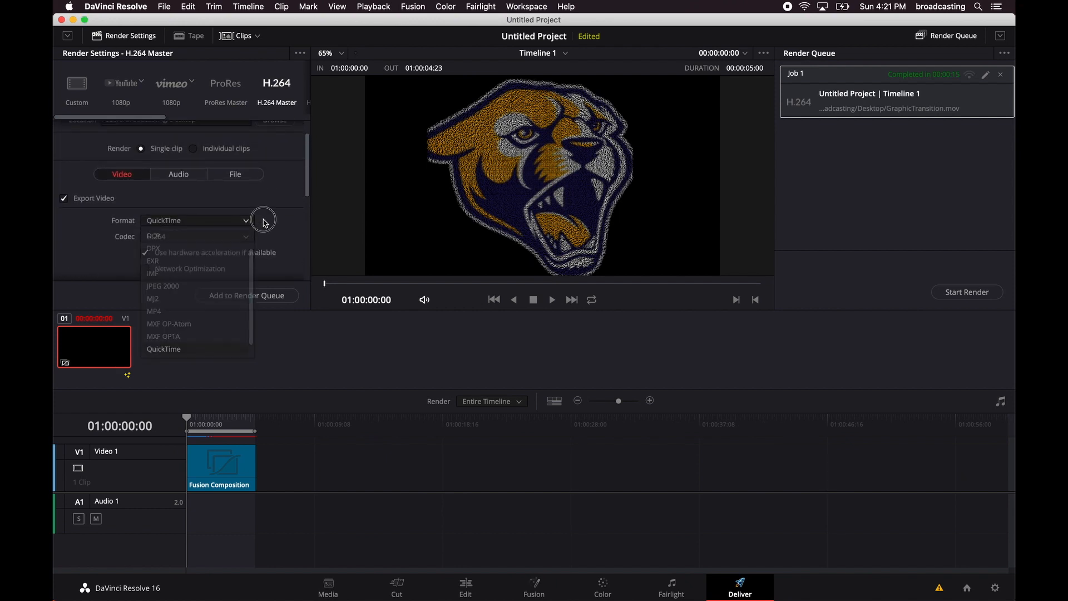
left_click(246, 236)
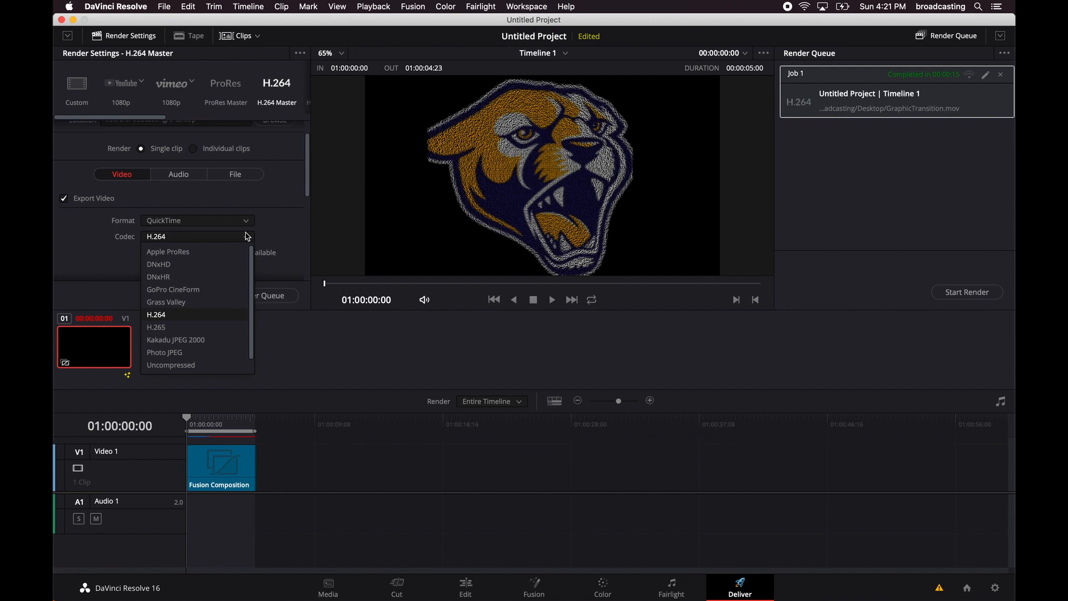
left_click(193, 318)
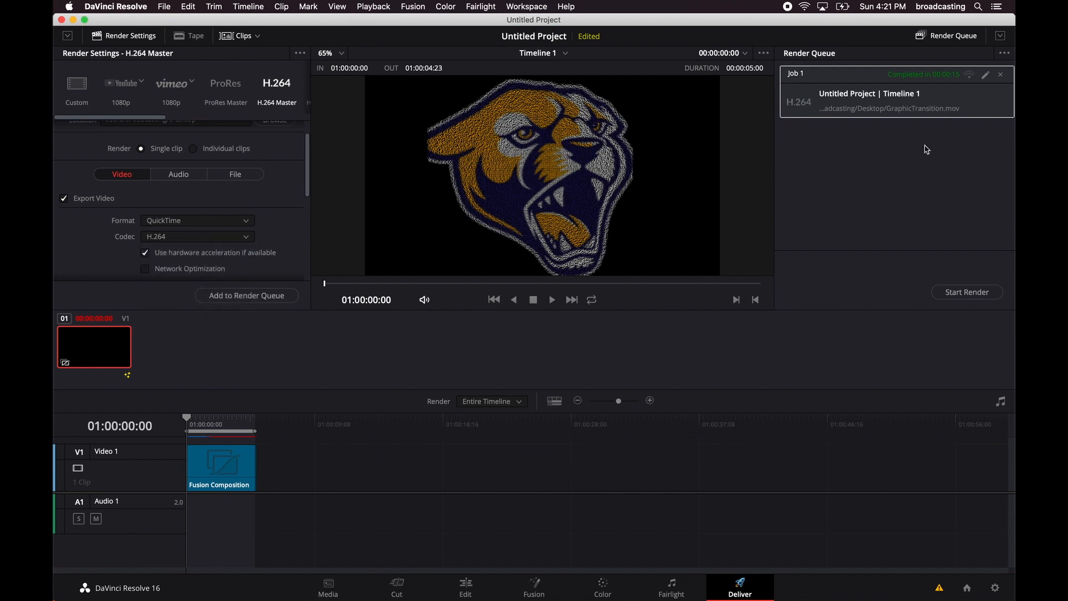
Replace the completed GraphicTransition job in the render queue with a new LogoTransition job and render it.
left_click(1000, 76)
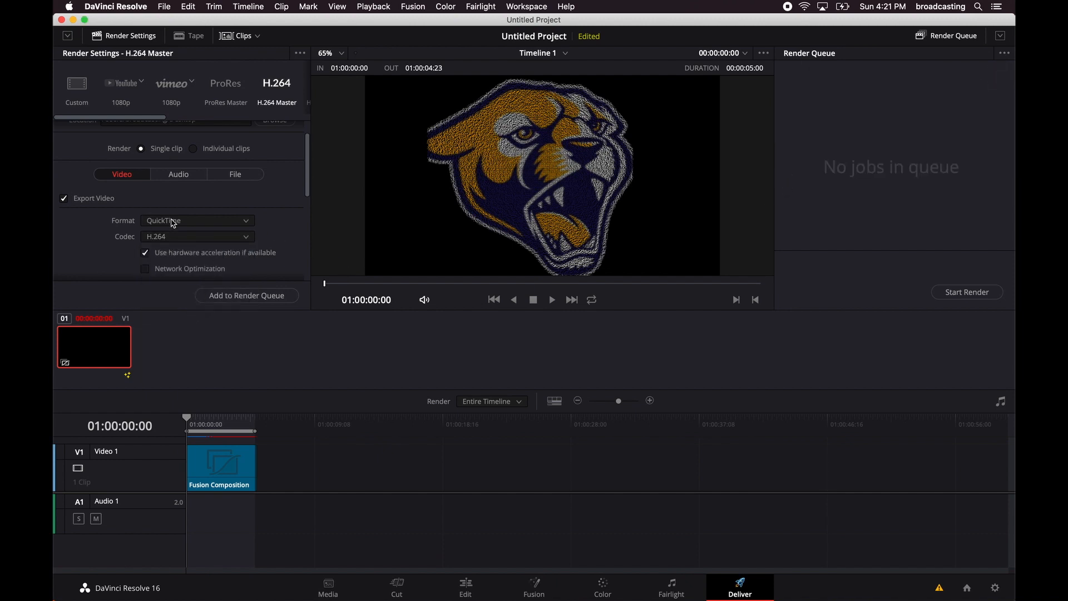
left_click(230, 296)
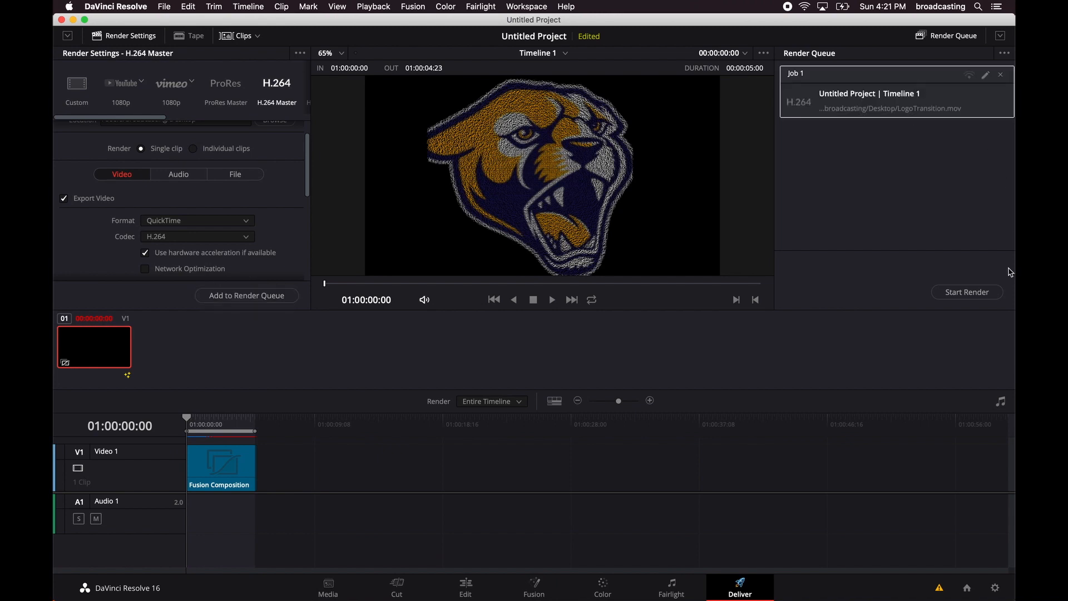
left_click(532, 590)
left_click(754, 585)
left_click(978, 289)
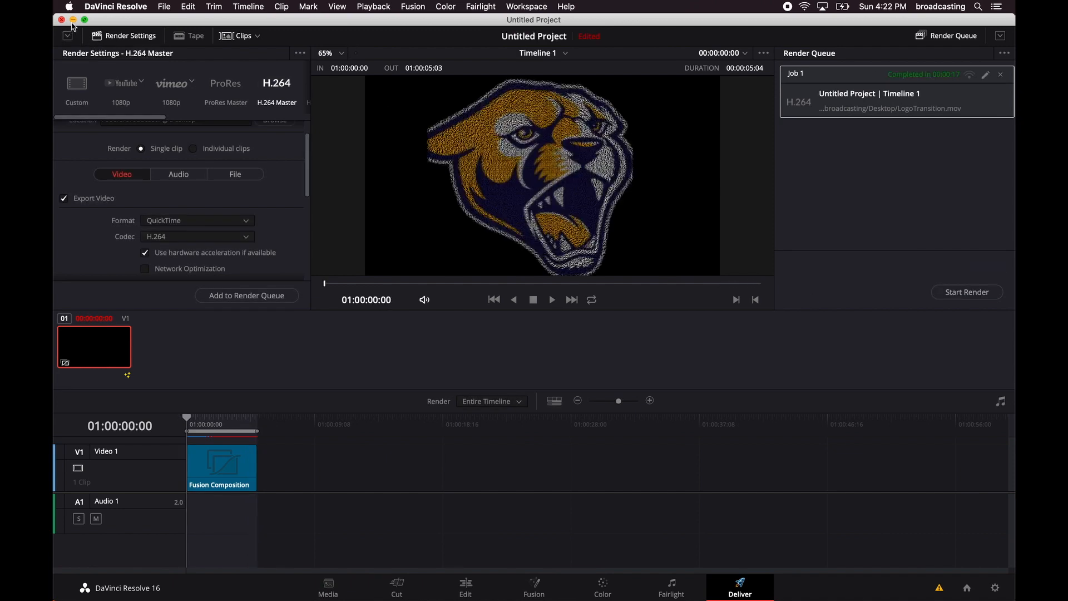
Switch to the Finder desktop and preview the rendered LogoTransition video.
left_click(72, 20)
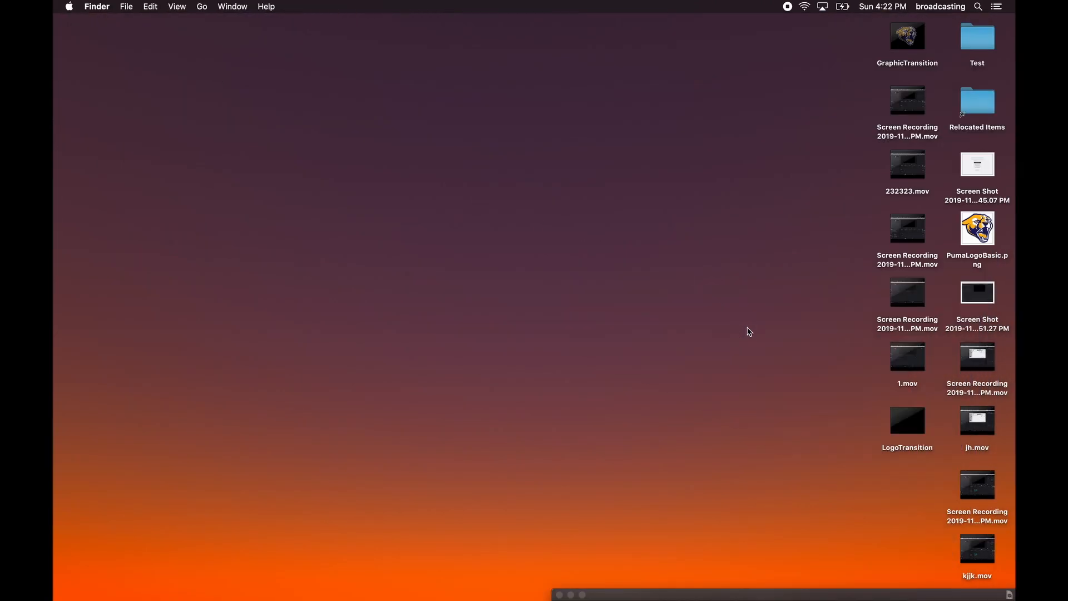
left_click(902, 432)
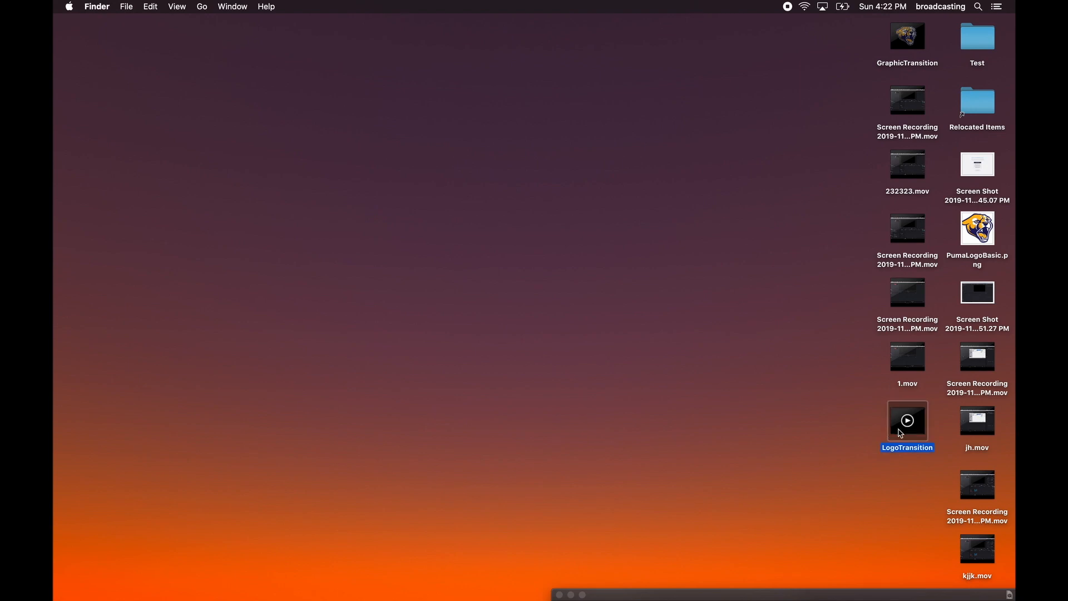
key("space")
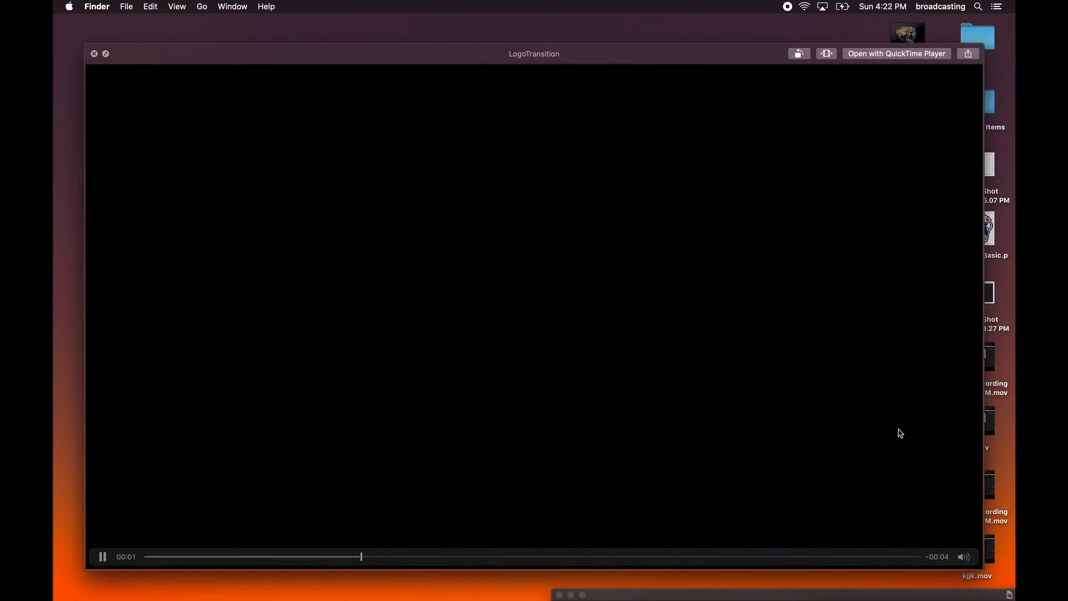